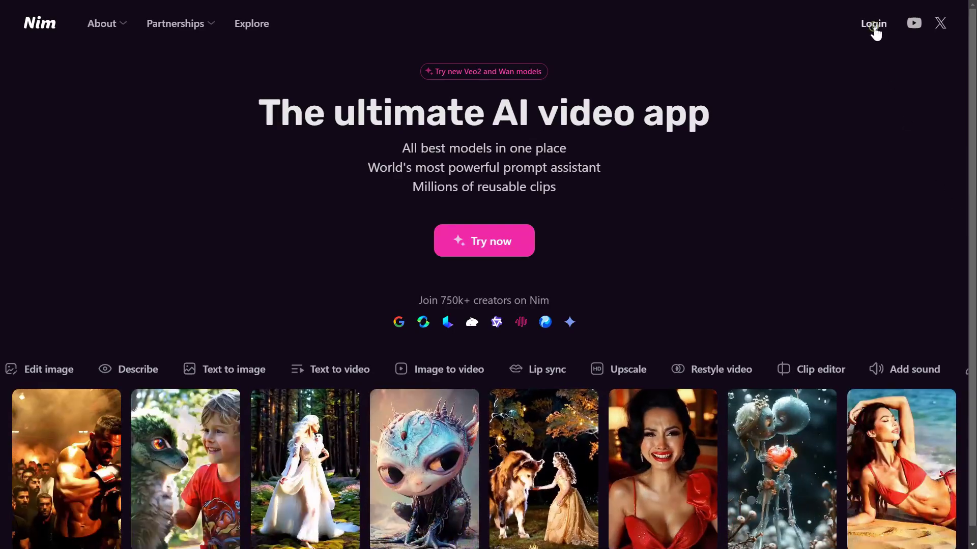
# - Sign in to Nim from the landing page to reach the Explore feed
pyautogui.click(875, 30)
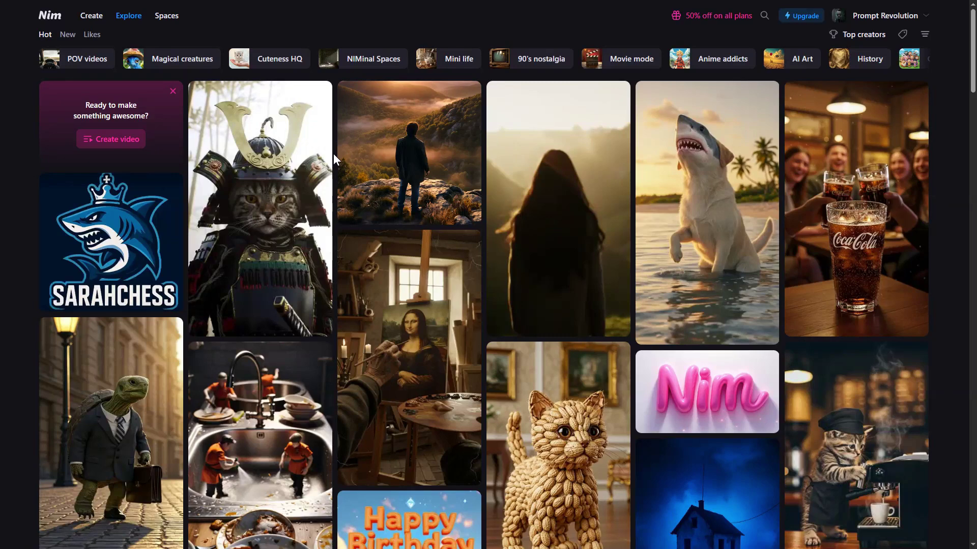
# - Filter the Explore feed to Videos and open the horse-meadow POV video's details
pyautogui.moveTo(321, 224)
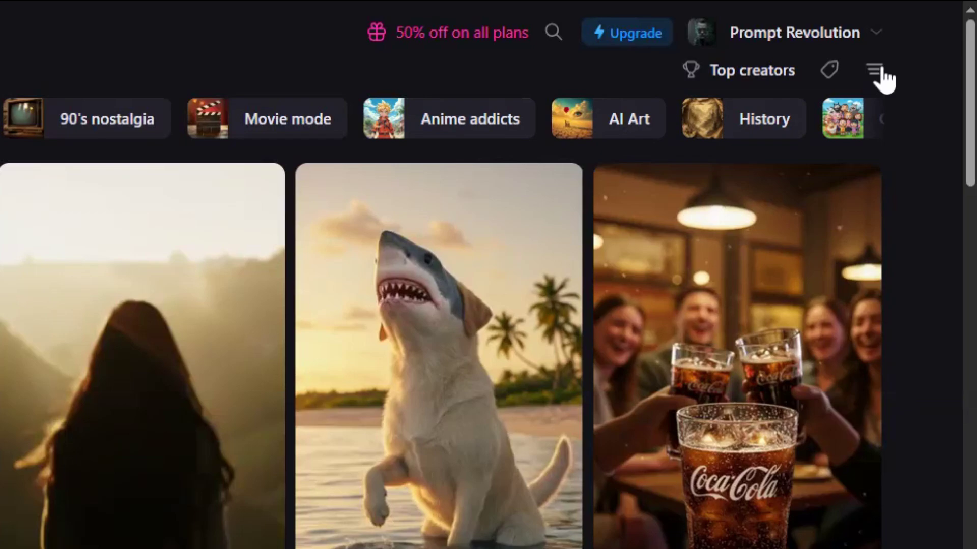
pyautogui.click(920, 37)
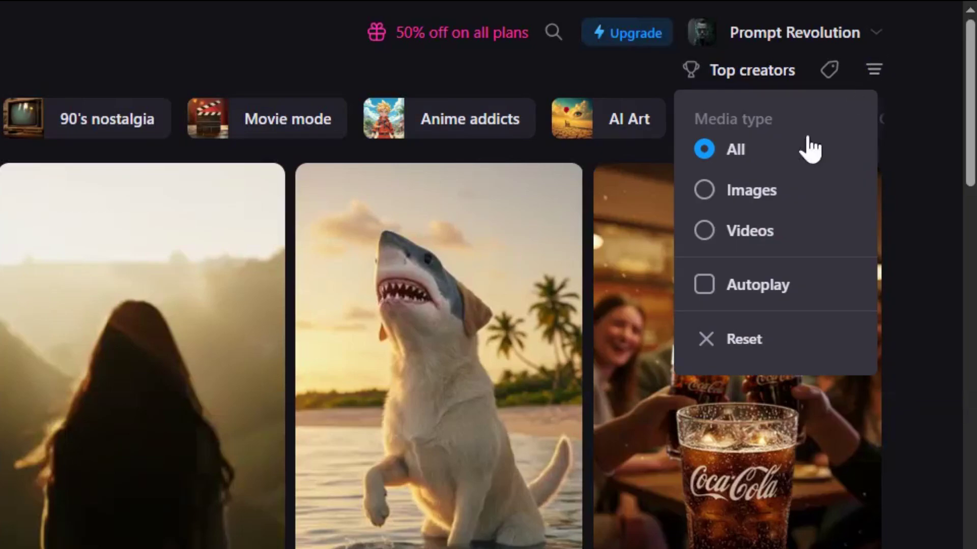
pyautogui.click(748, 234)
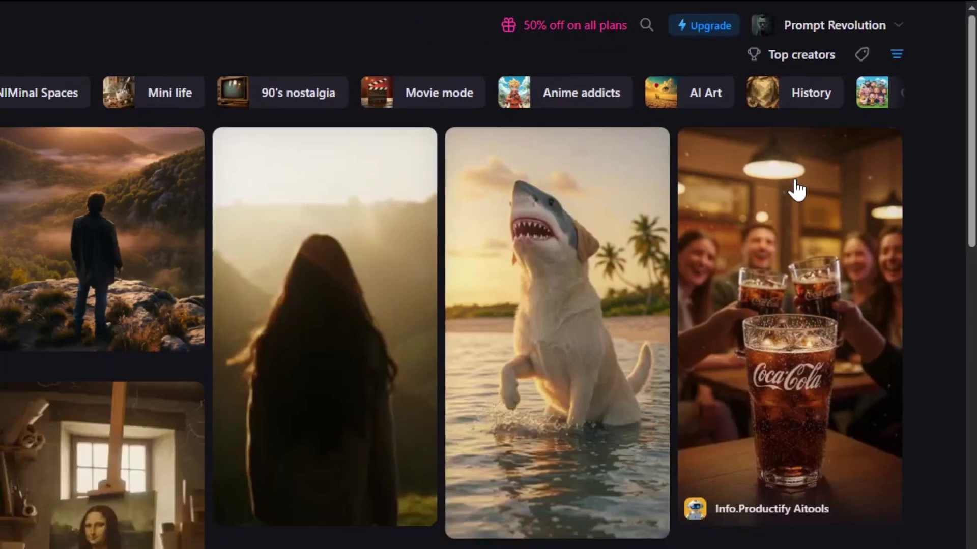
pyautogui.scroll(-10, 858, 114)
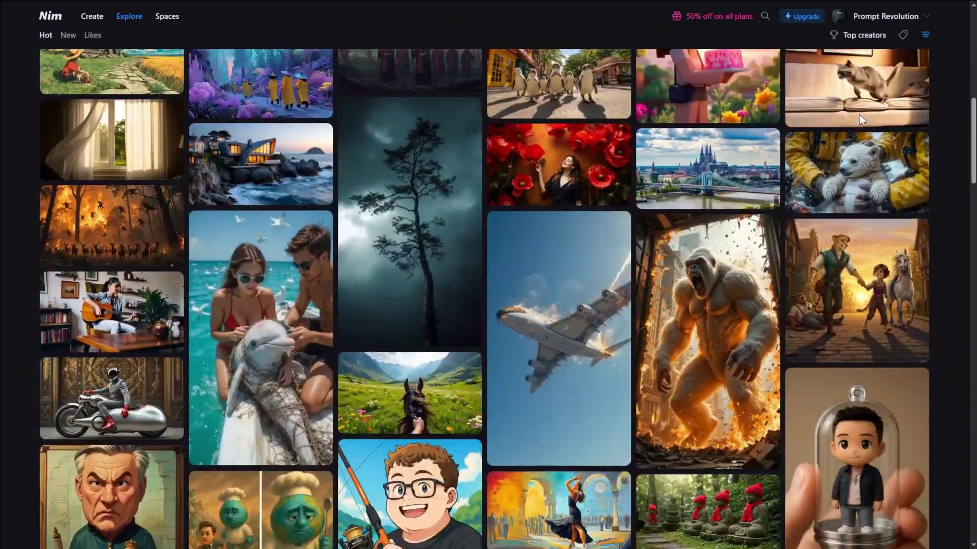
pyautogui.scroll(-3, 859, 114)
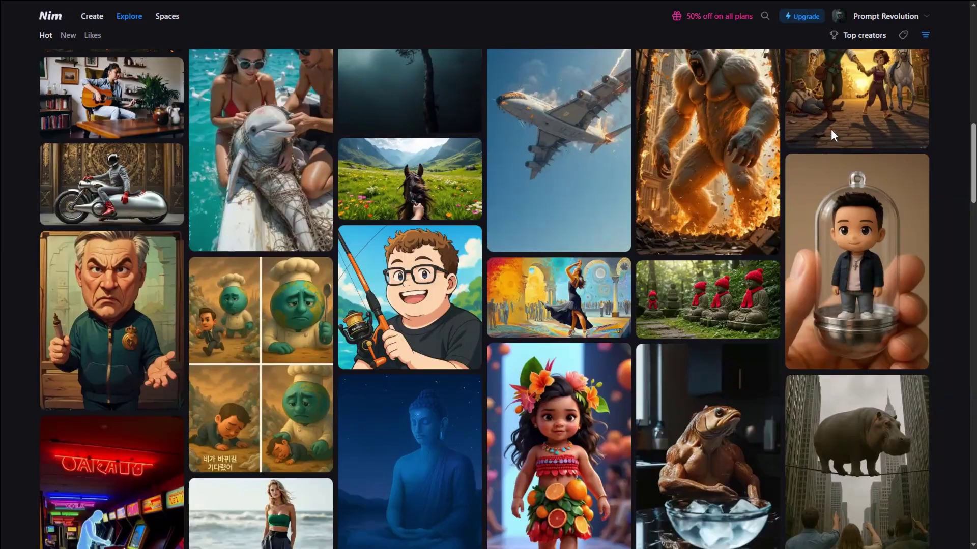
pyautogui.click(429, 187)
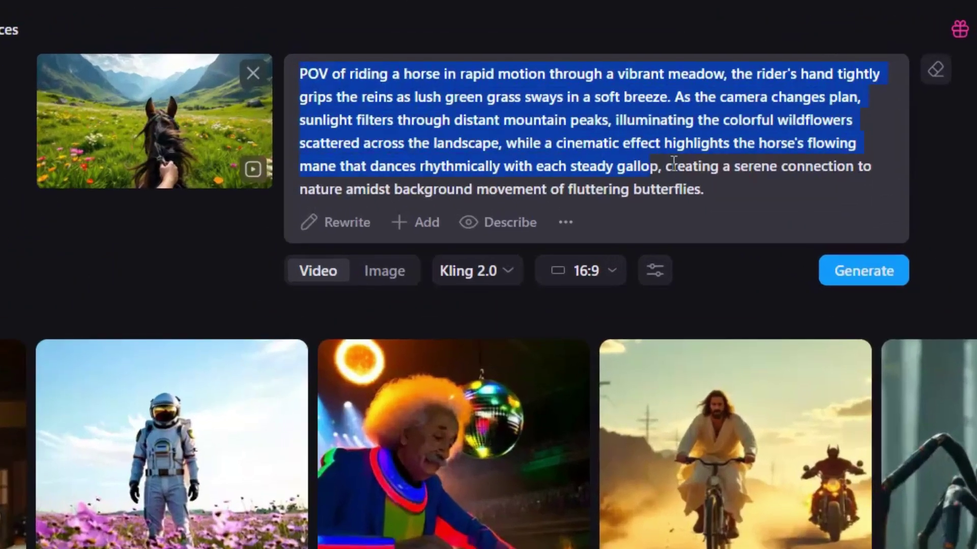
# - Keep the horse prompt with the Kling 2.0 video model and 16:9 aspect ratio
pyautogui.click(578, 119)
pyautogui.click(435, 171)
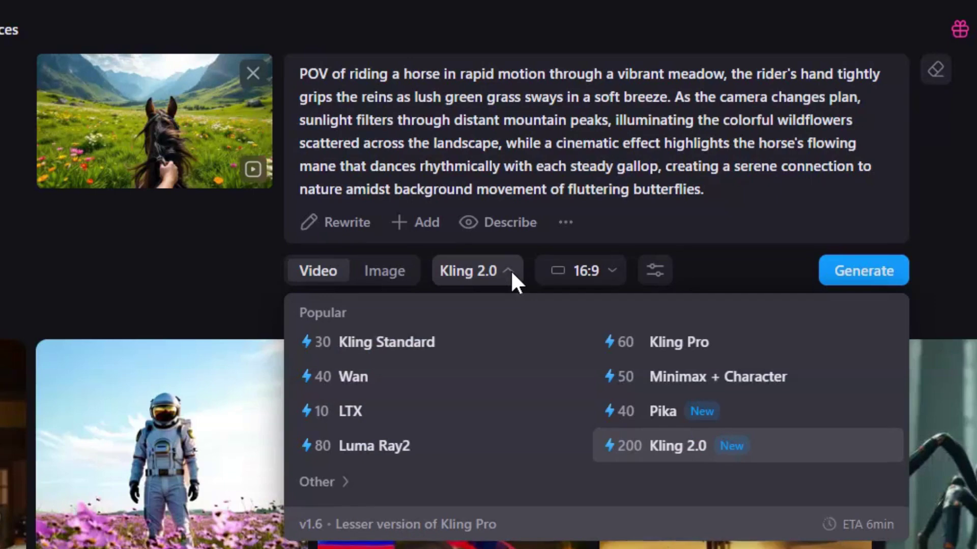
pyautogui.click(511, 269)
pyautogui.click(614, 271)
pyautogui.click(614, 271)
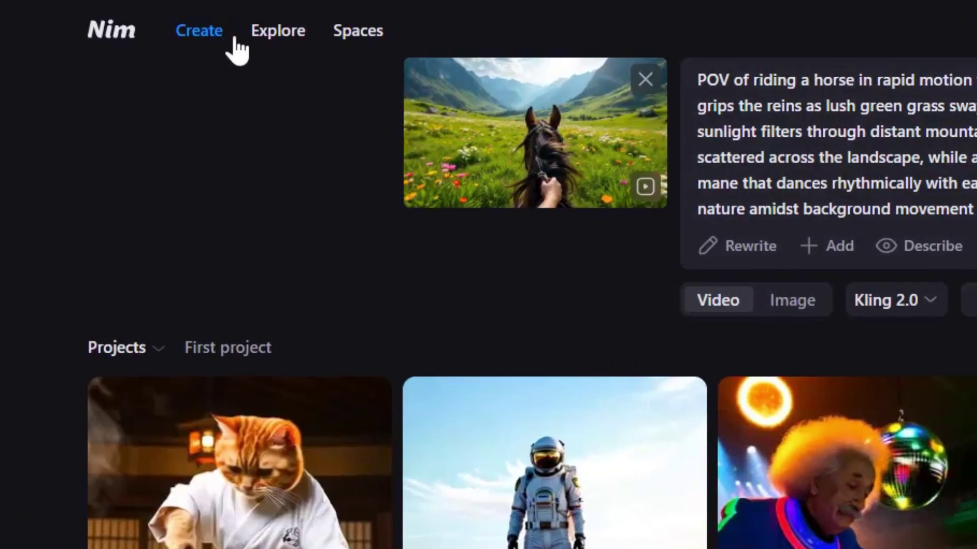
pyautogui.click(59, 31)
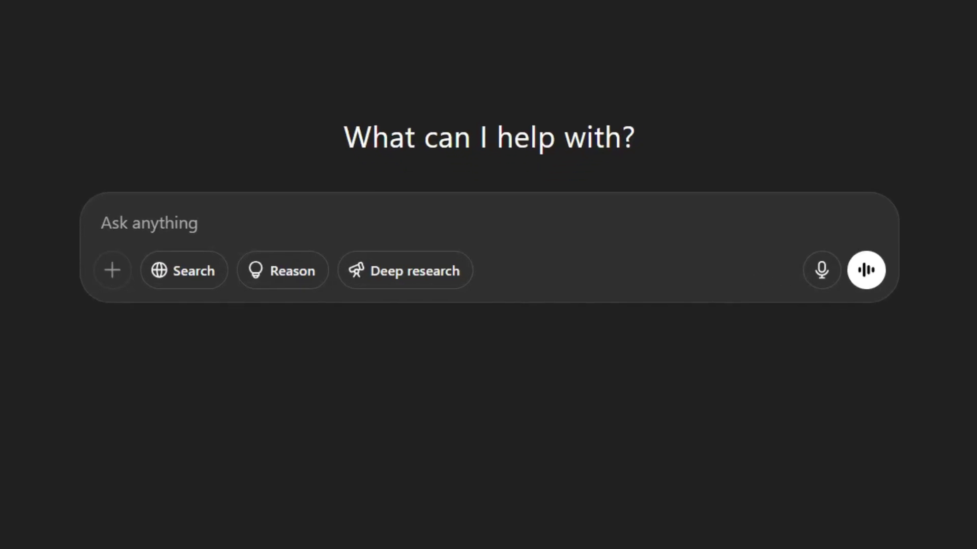
# - Paste the story template into ChatGPT, replace the placeholder with the story idea, and send it
pyautogui.write('Write a short story about [your idea]. For each key scene, write the story naturally, then add an image prompt after each major scene.')
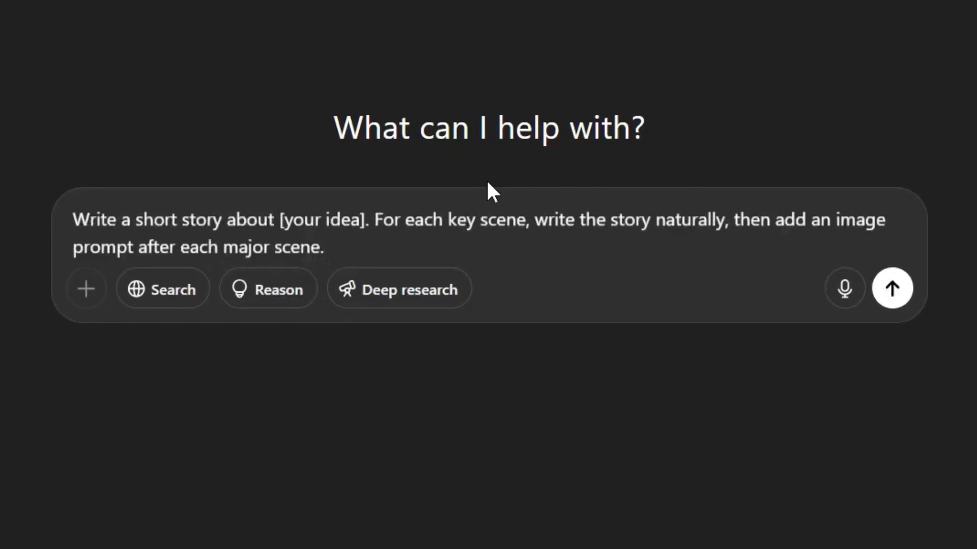
pyautogui.moveTo(283, 219); pyautogui.dragTo(362, 222)
pyautogui.press('BackSpace')
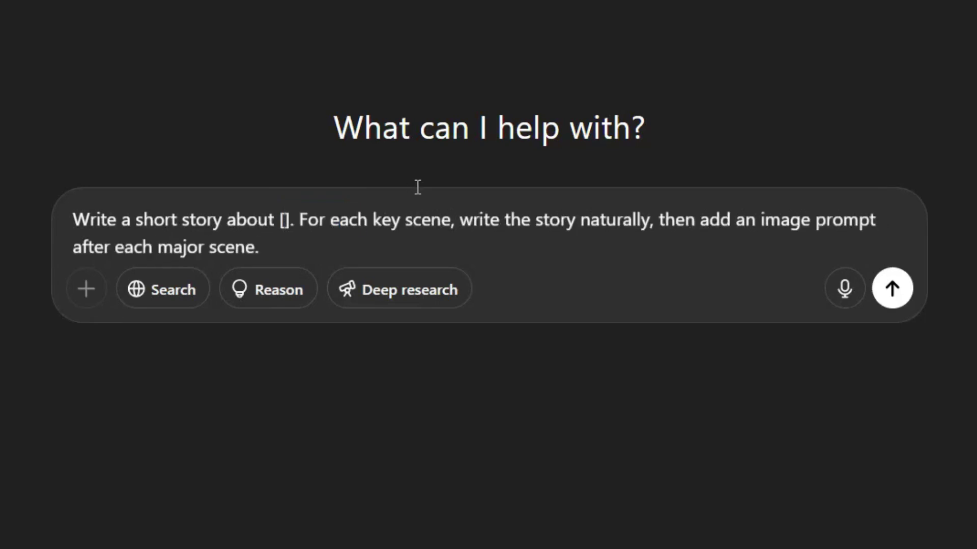
pyautogui.write('A young boy steals a legendary spell book, only to discover it contains the last remaining magic in a world where sorcery has been forgotten')
pyautogui.moveTo(285, 220); pyautogui.dragTo(602, 247)
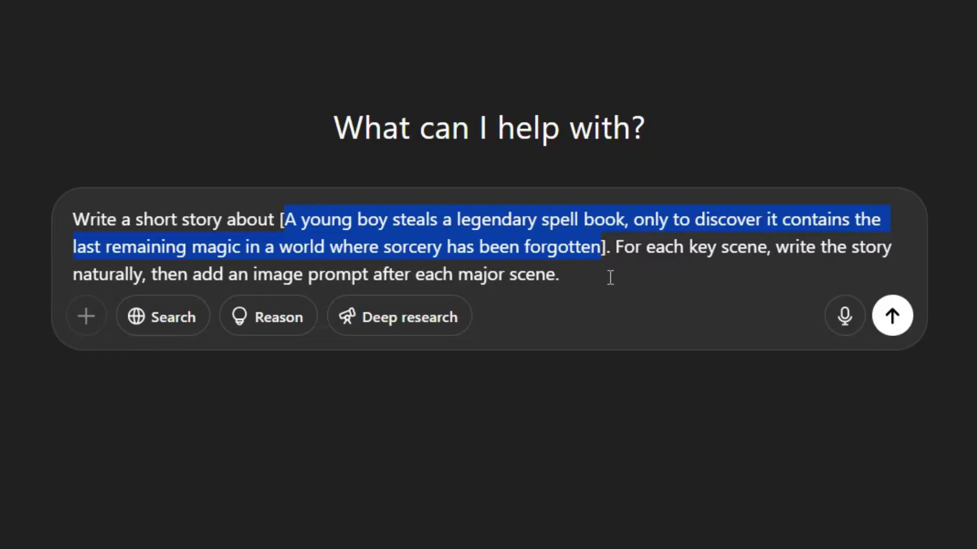
pyautogui.click(897, 322)
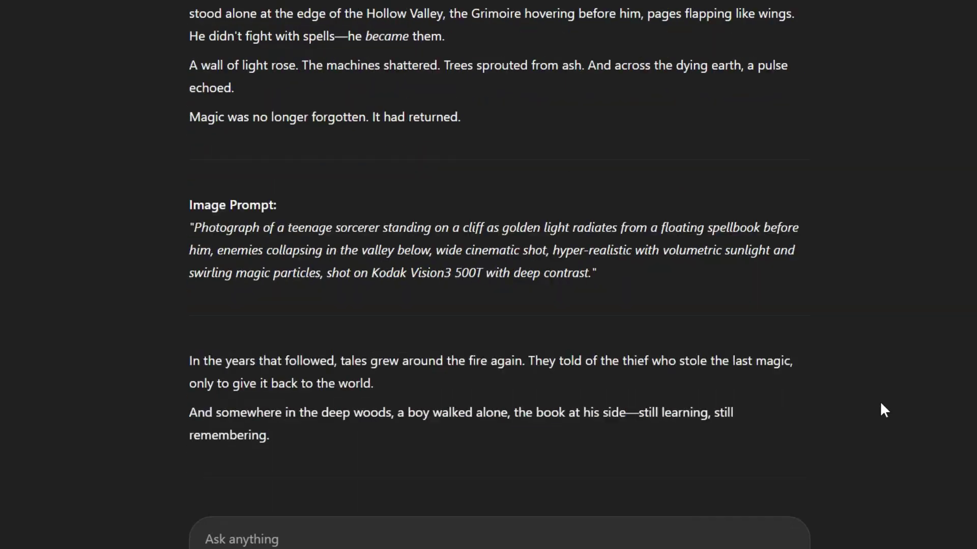
# - Copy the first image prompt from ChatGPT's generated story
pyautogui.scroll(10, 875, 415)
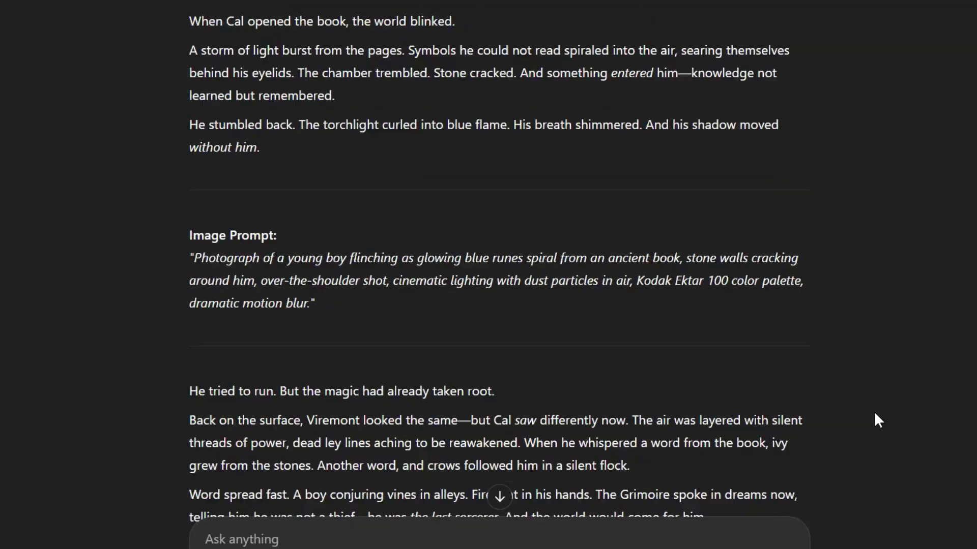
pyautogui.scroll(8, 874, 411)
pyautogui.moveTo(194, 308); pyautogui.dragTo(383, 354)
pyautogui.rightClick(378, 350)
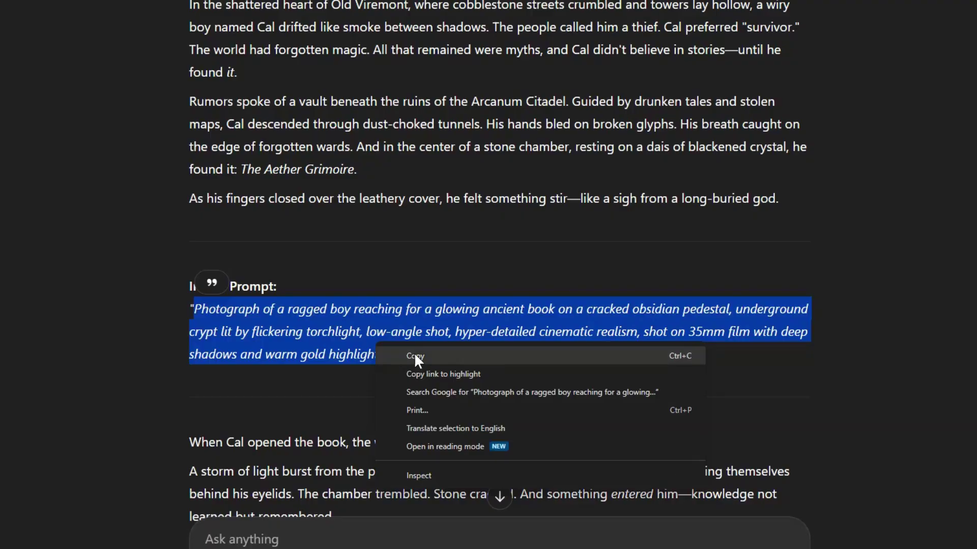
pyautogui.click(415, 356)
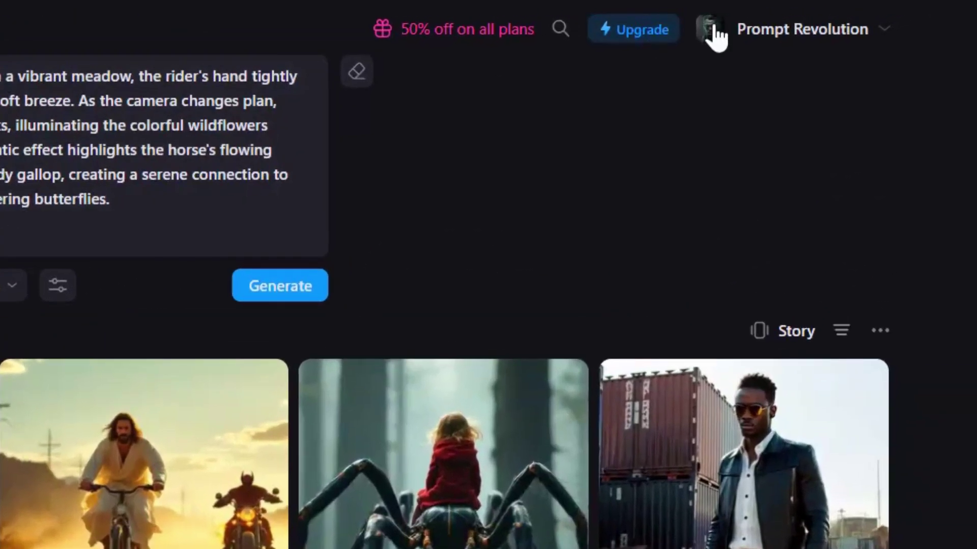
# - Create and save a new Nim project named 'Ai Film' from the Projects page
pyautogui.click(712, 32)
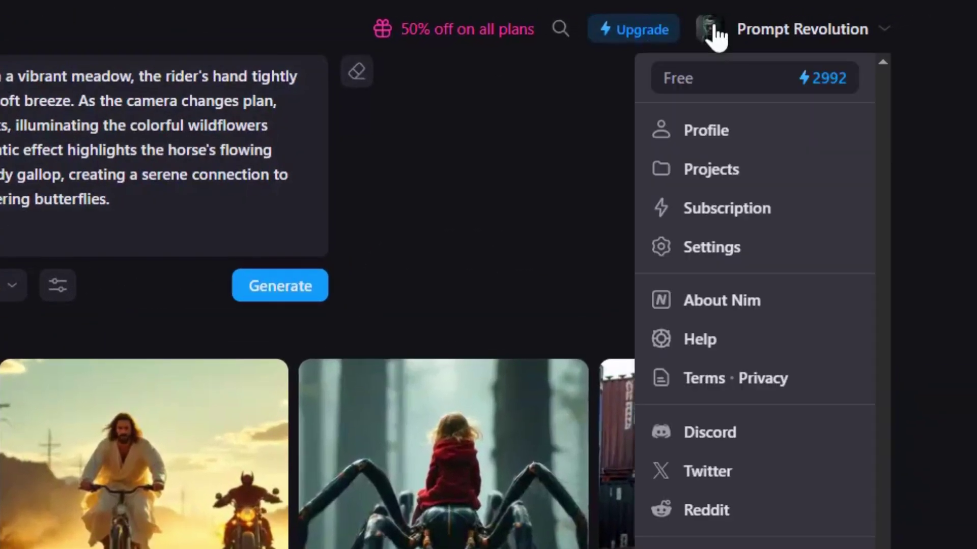
pyautogui.click(713, 174)
pyautogui.click(99, 40)
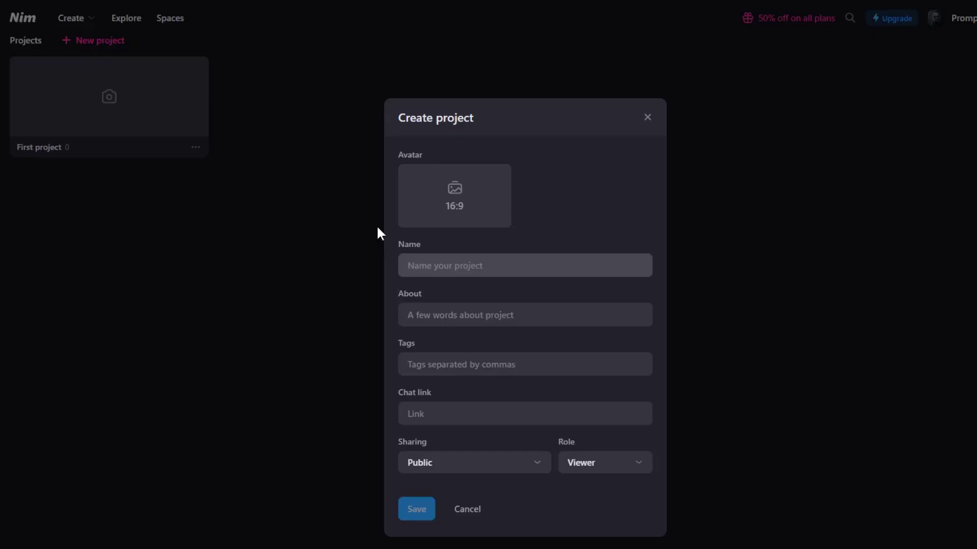
pyautogui.write('Ai Film')
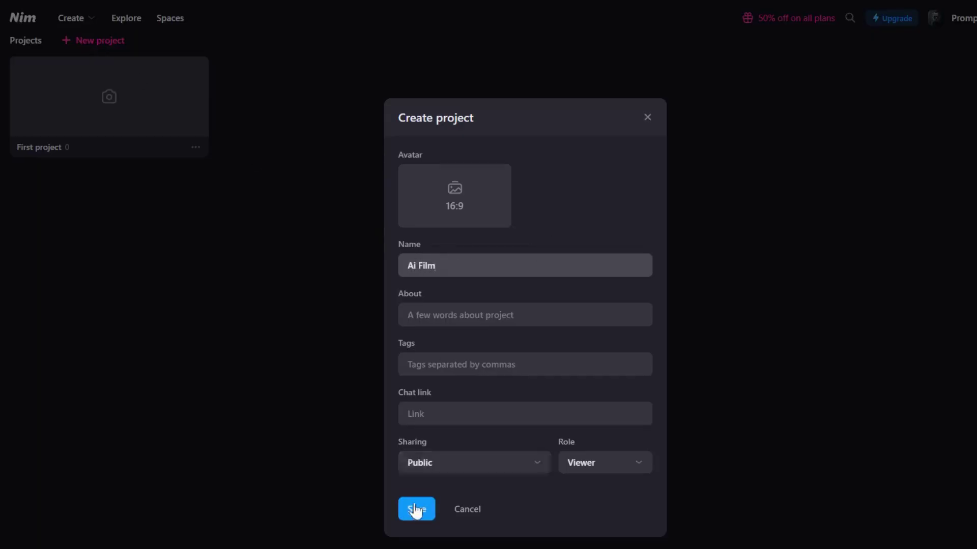
pyautogui.click(416, 508)
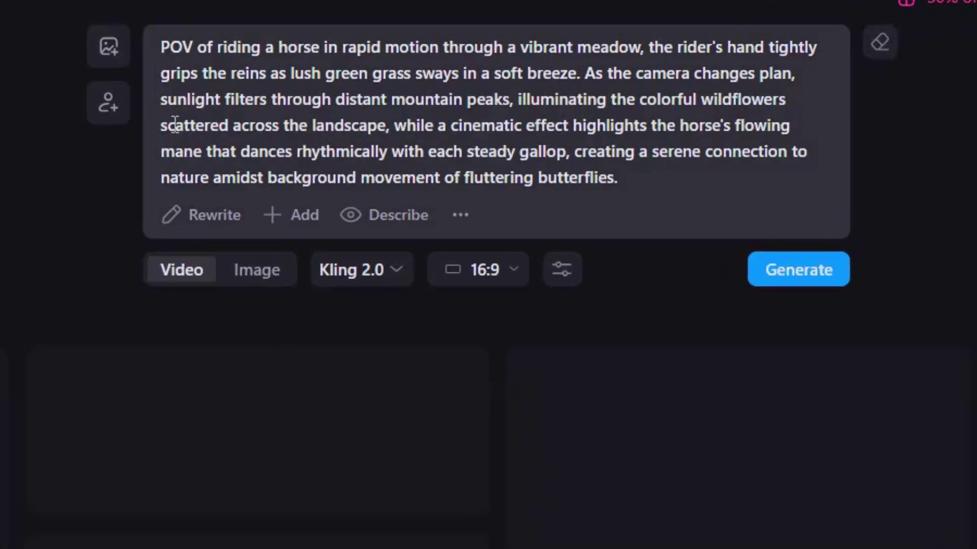
# - Replace the horse prompt with the ragged-boy image prompt, set to Image, Flux Pro, 16:9
pyautogui.moveTo(159, 37); pyautogui.dragTo(651, 182)
pyautogui.press('BackSpace')
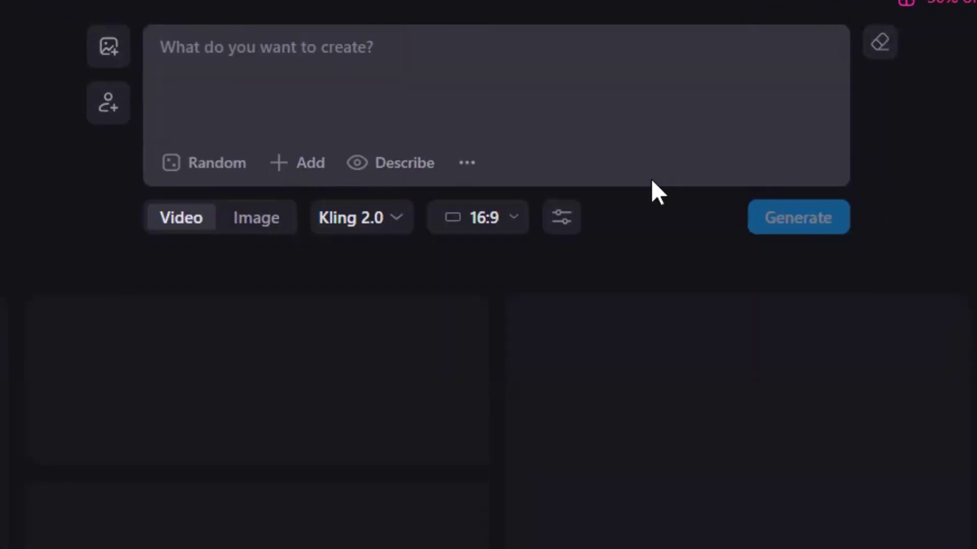
pyautogui.hotkey('ctrl', 'v')
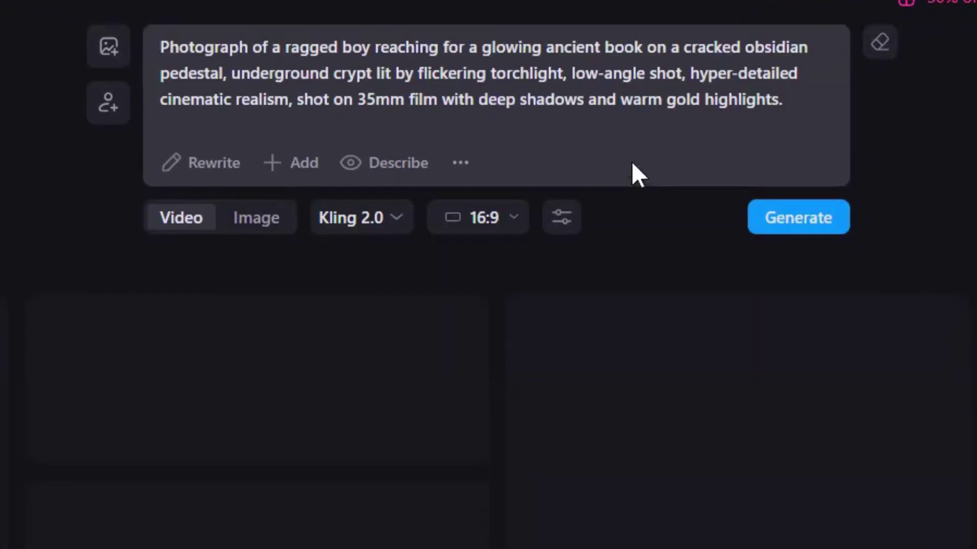
pyautogui.click(257, 235)
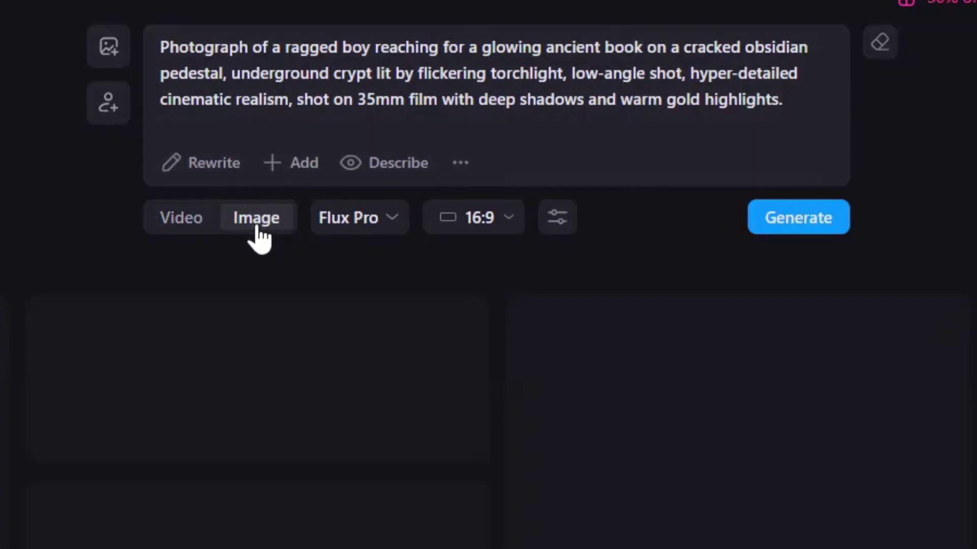
pyautogui.click(392, 218)
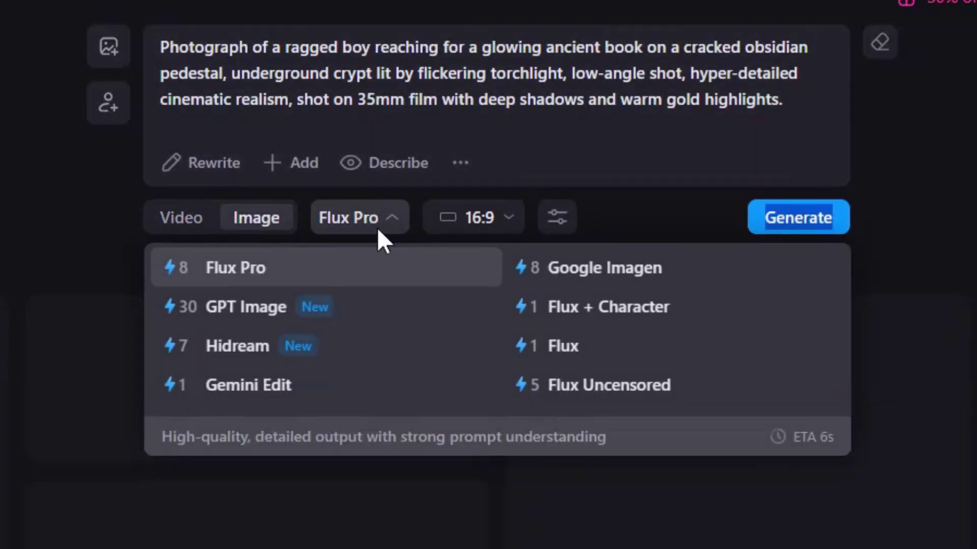
pyautogui.click(300, 277)
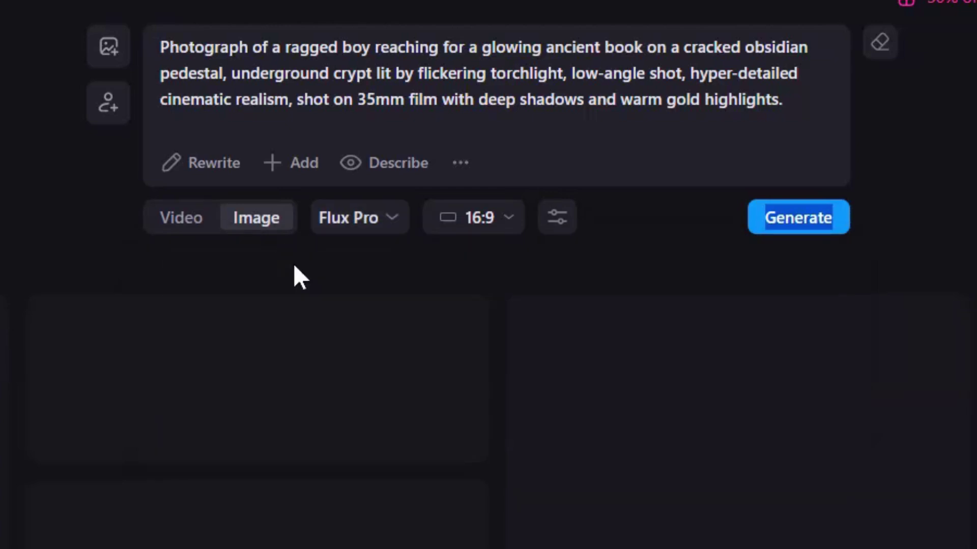
pyautogui.click(506, 224)
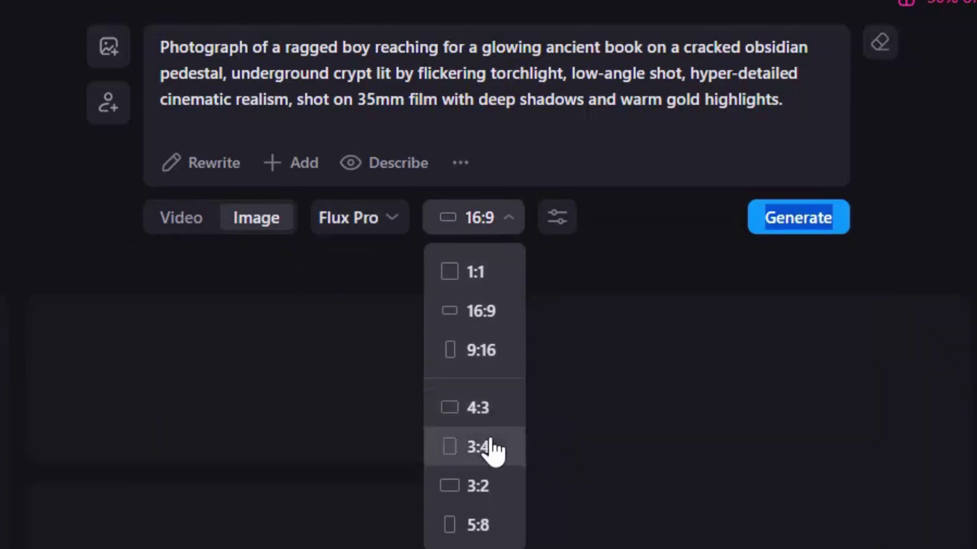
pyautogui.click(487, 310)
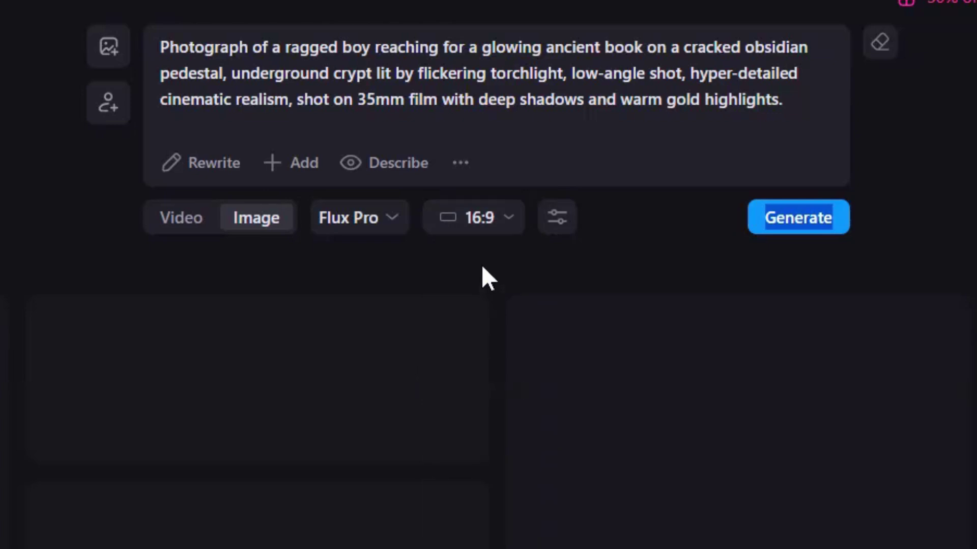
# - Turn on automatic prompt enhancement, check the seed settings, and generate the image
pyautogui.click(462, 170)
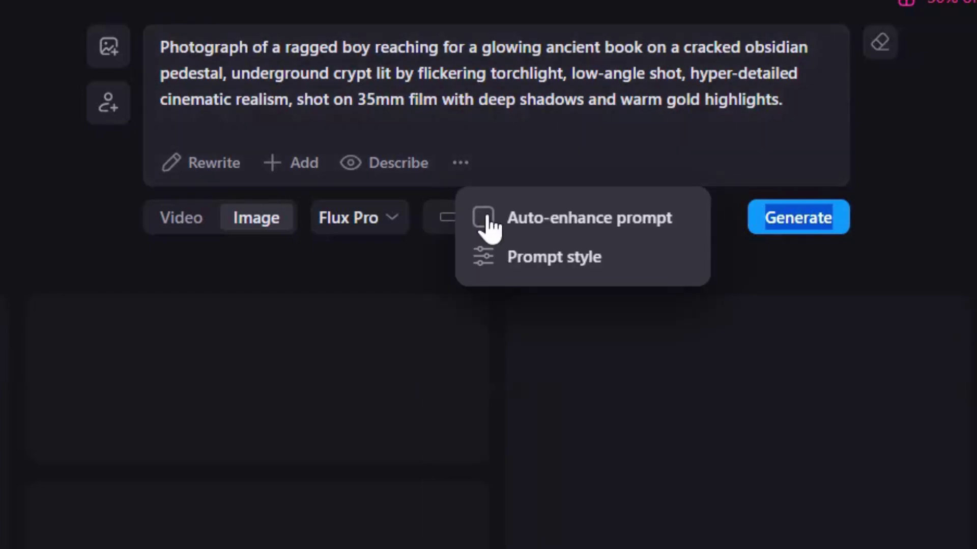
pyautogui.click(484, 218)
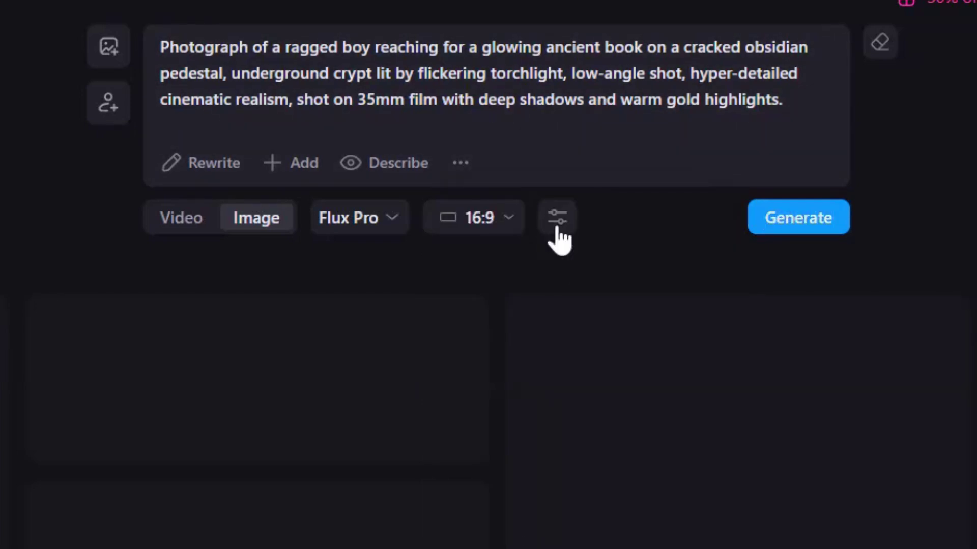
pyautogui.click(556, 217)
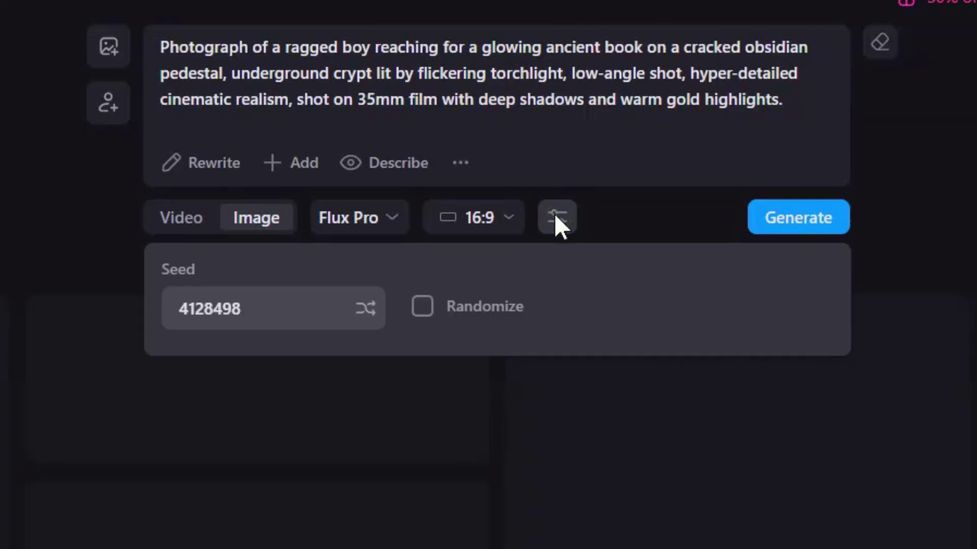
pyautogui.click(556, 216)
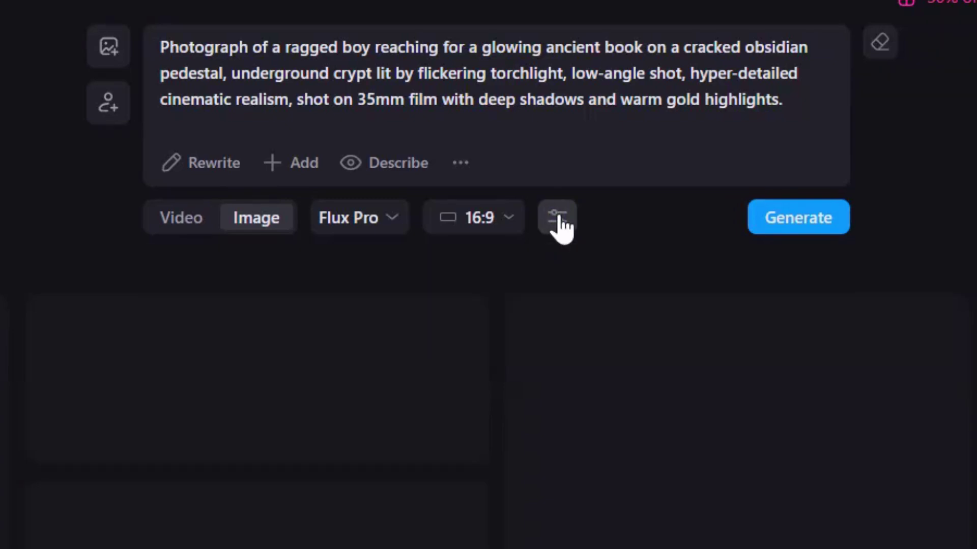
pyautogui.click(802, 223)
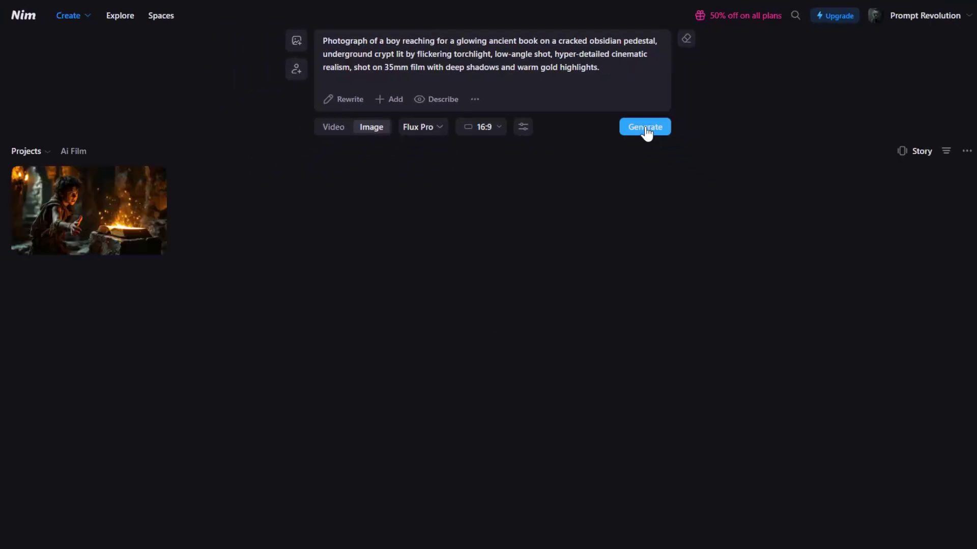
# - Review the first image's details and replace the prompt with the next copied image prompt
pyautogui.click(96, 213)
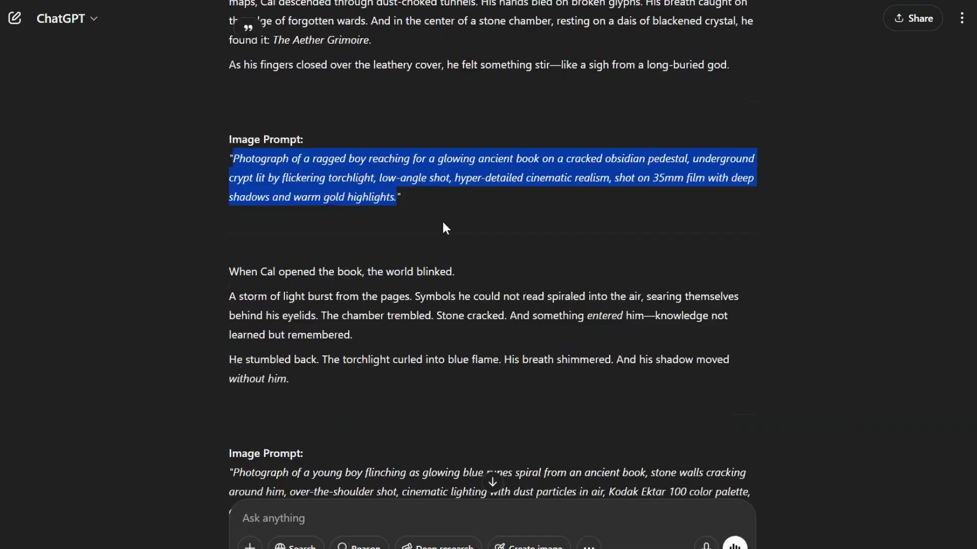
pyautogui.scroll(-5, 442, 222)
pyautogui.moveTo(360, 231); pyautogui.dragTo(231, 173)
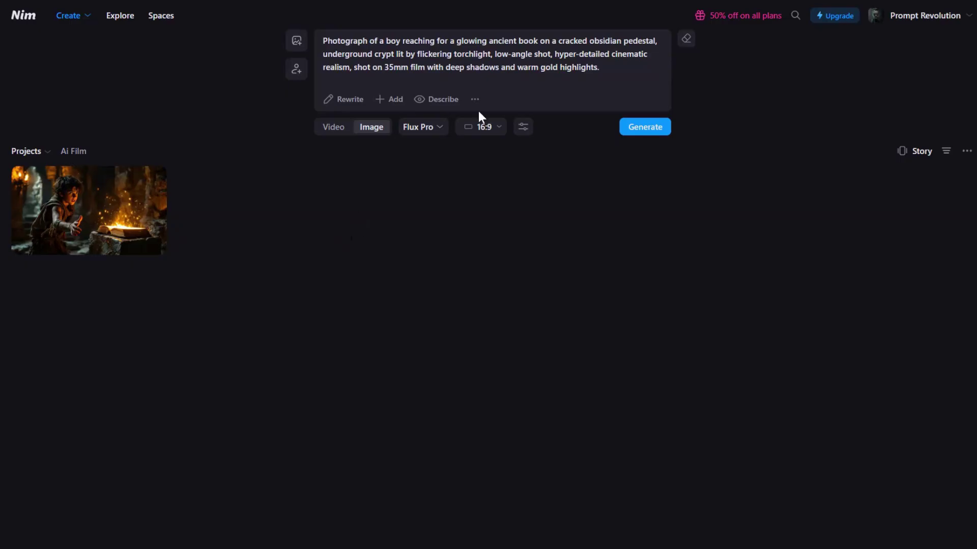
pyautogui.hotkey('ctrl', 'a')
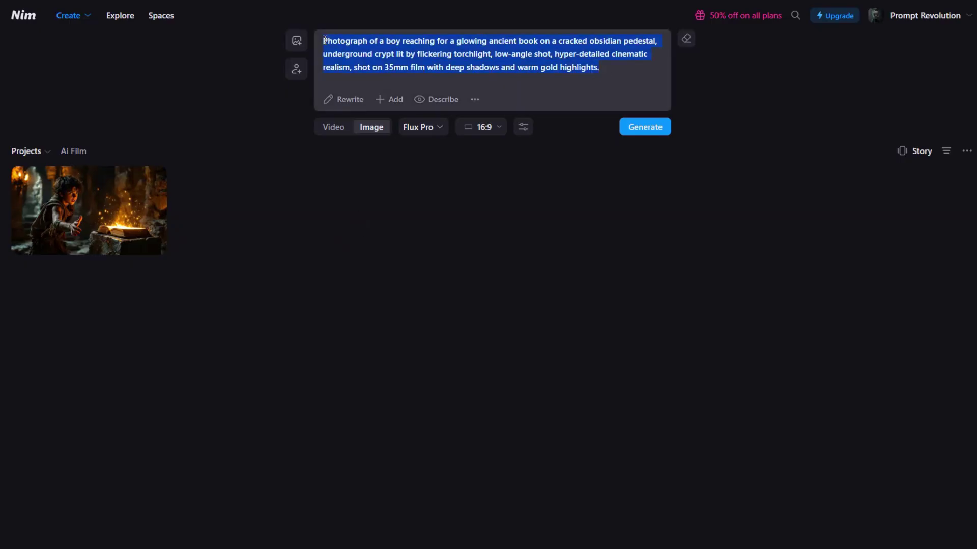
pyautogui.hotkey('ctrl', 'v')
# - Generate the next storyboard image from the newly pasted prompt
pyautogui.click(643, 131)
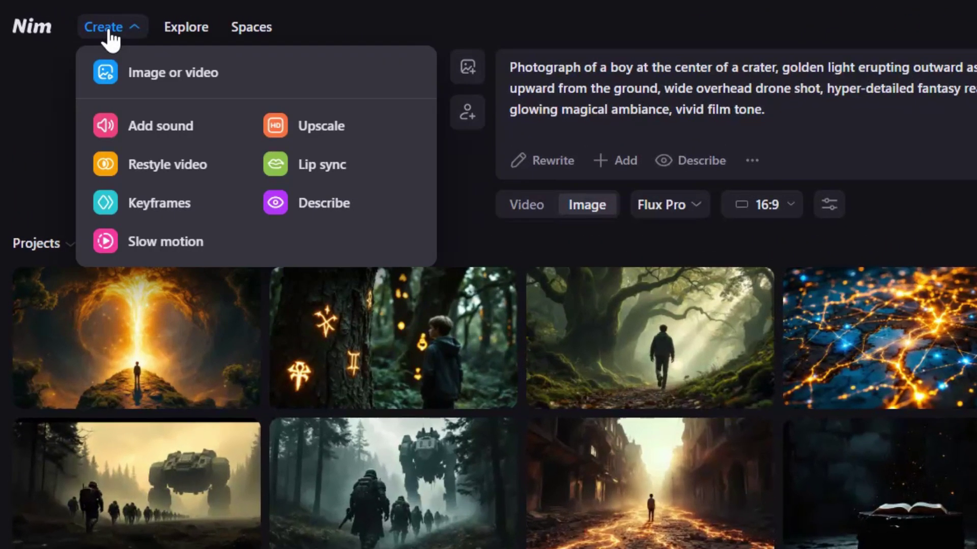
# - Upload nimVideo.mp4 to the Describe tool to get the white-furred creature's description
pyautogui.click(316, 203)
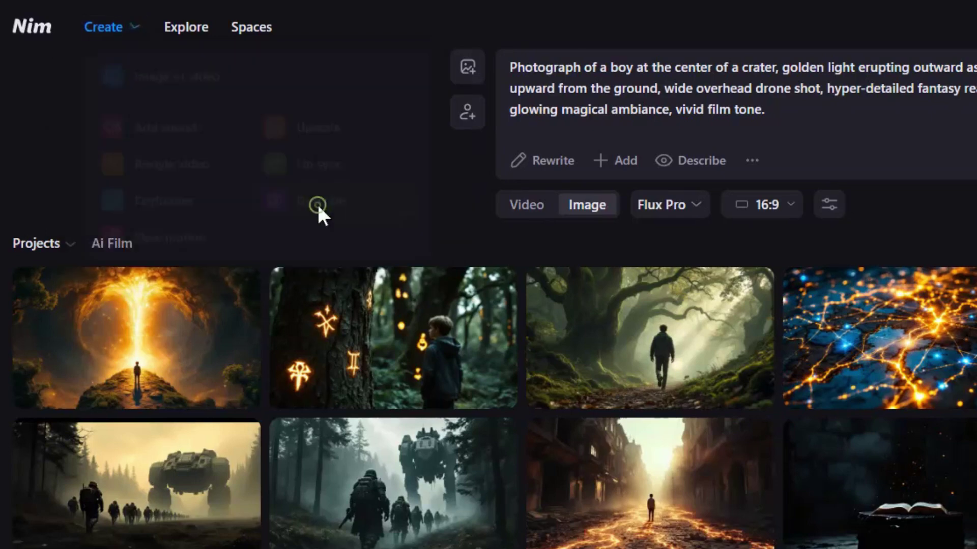
pyautogui.click(105, 258)
pyautogui.doubleClick(163, 157)
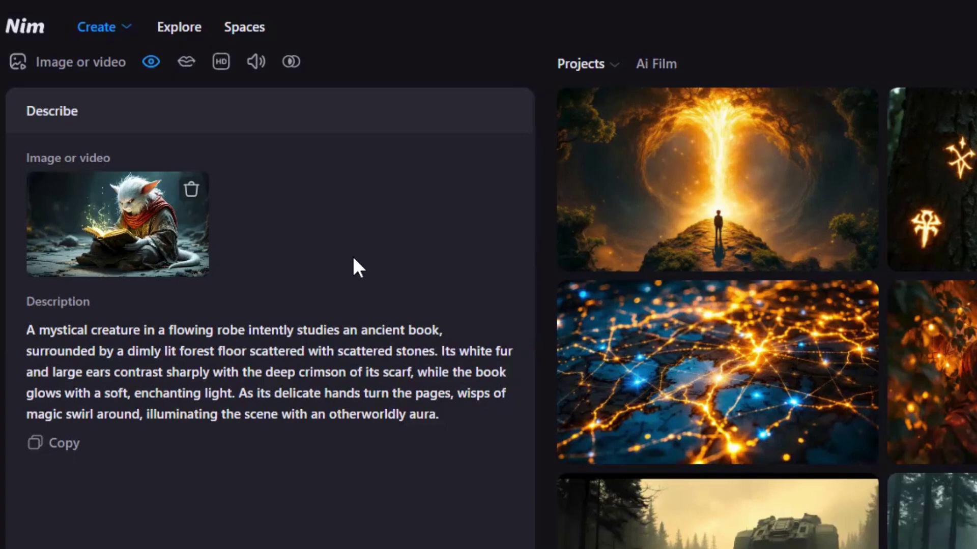
pyautogui.scroll(-8, 353, 262)
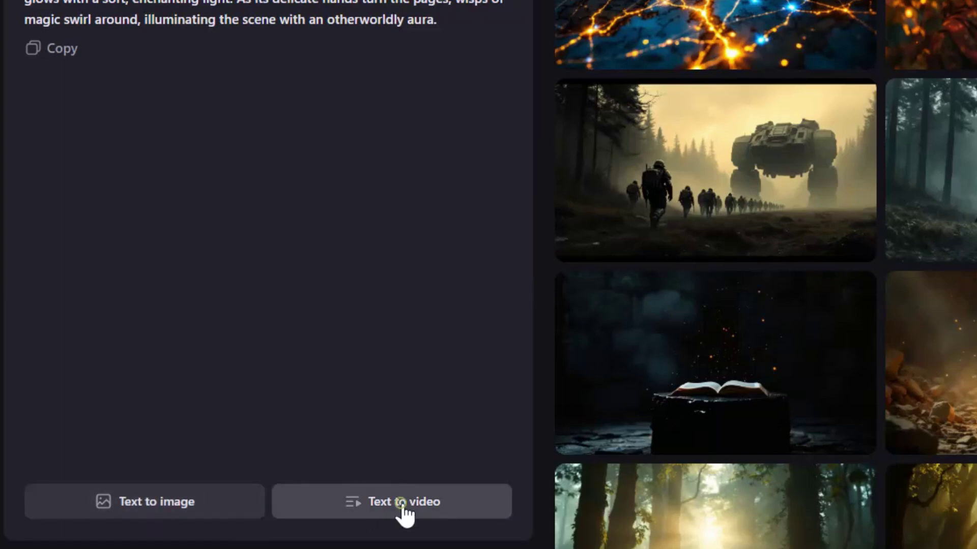
# - Turn the creature description into a video prompt, append the young-boy sentence, and generate
pyautogui.click(403, 514)
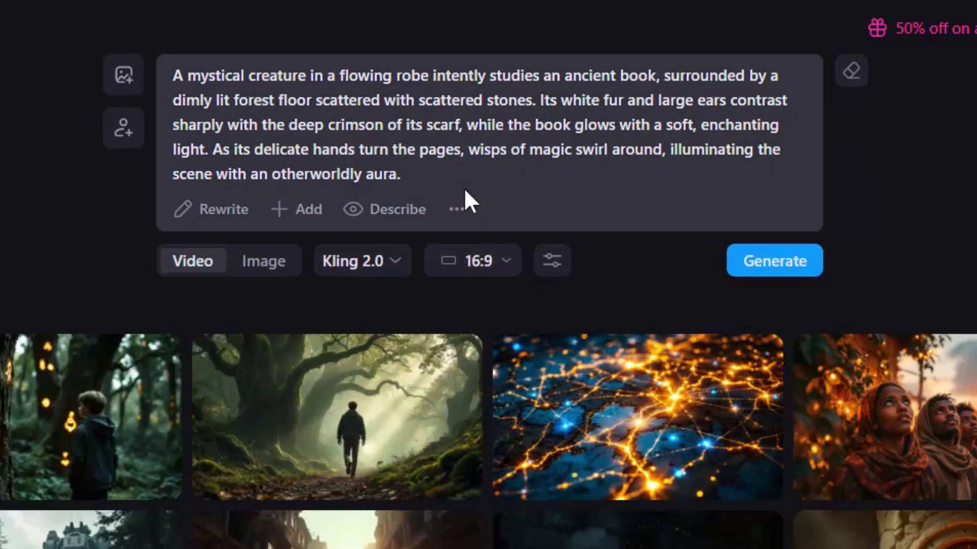
pyautogui.click(458, 174)
pyautogui.write('A young boy with tousled dark hair flinches, wearing tattered earth-toned clothing, sitting behind the mystical creature.')
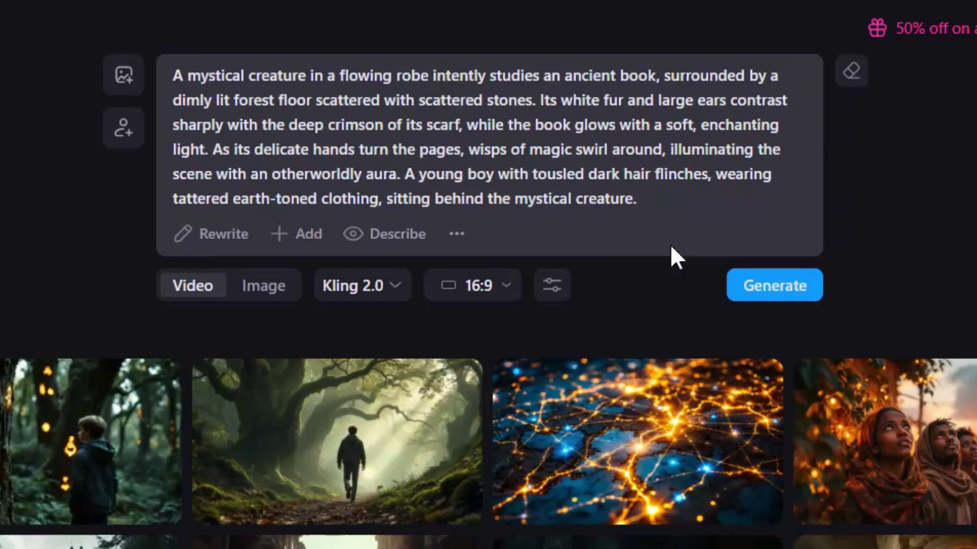
pyautogui.click(771, 291)
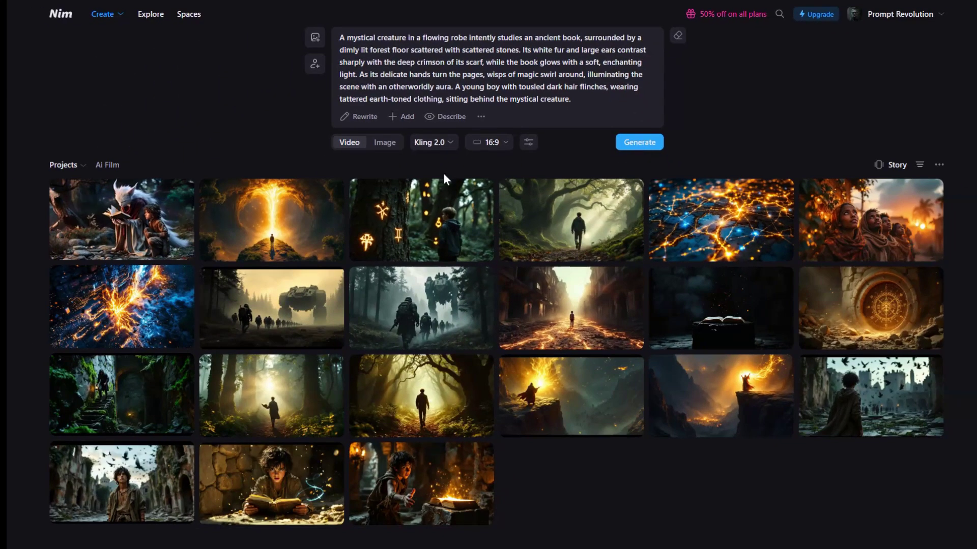
pyautogui.click(179, 244)
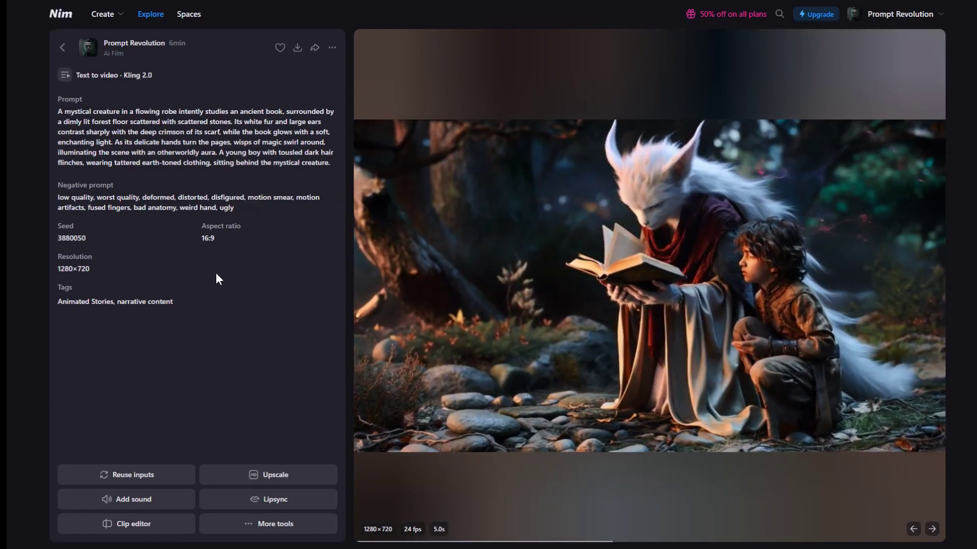
pyautogui.click(62, 47)
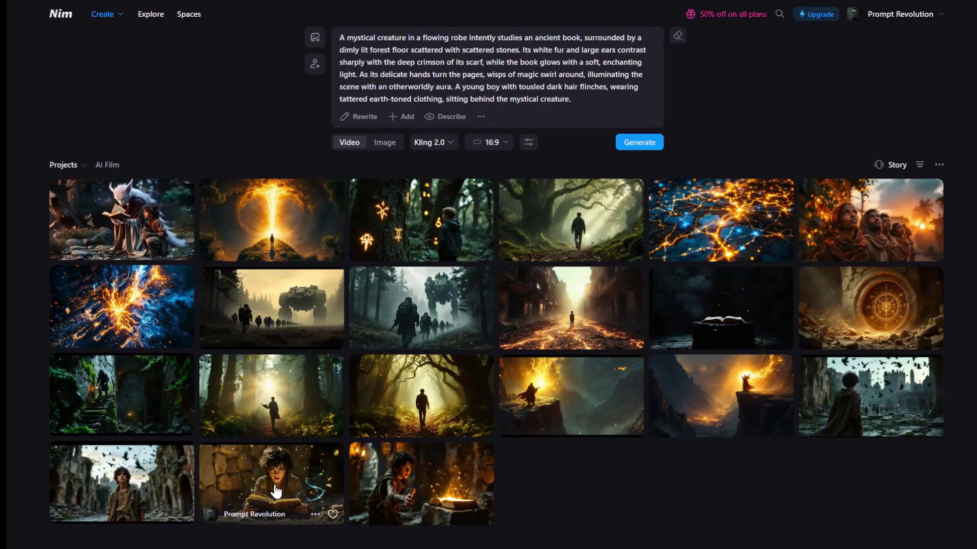
# - Load the boy-with-glowing-book image and its prompt into a Kling 2.0 16:9 image-to-video setup
pyautogui.click(276, 491)
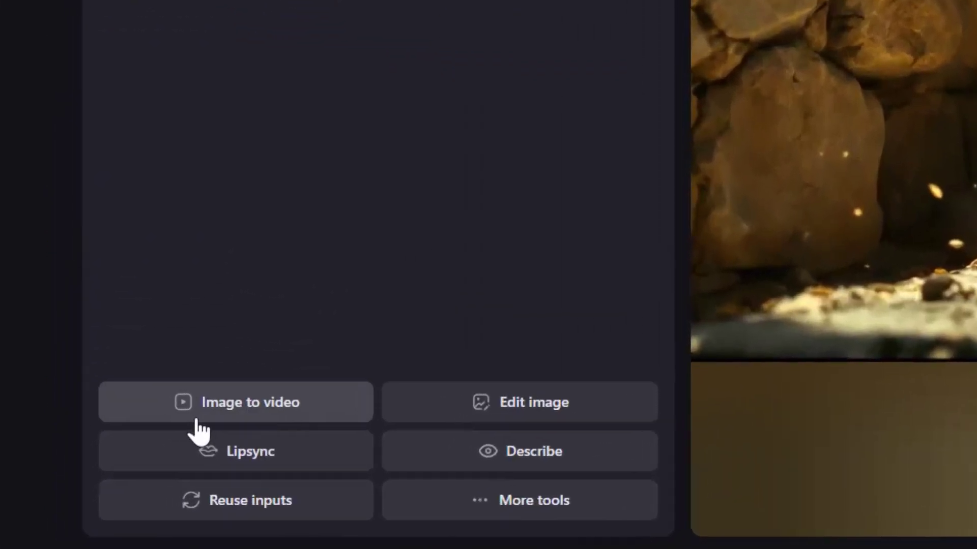
pyautogui.click(250, 410)
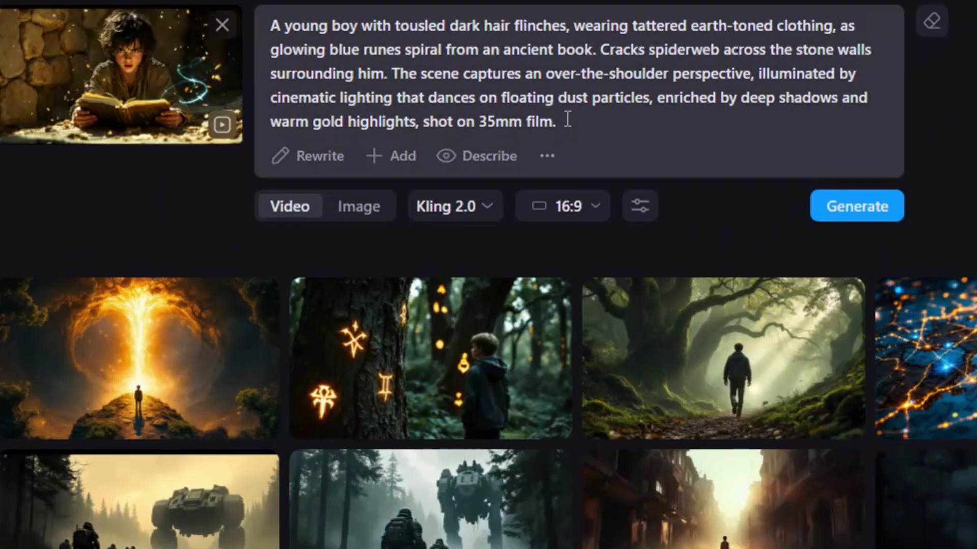
# - Rewrite the boy video prompt into the longer 'In a captivating scene' version
pyautogui.moveTo(293, 37); pyautogui.dragTo(560, 123)
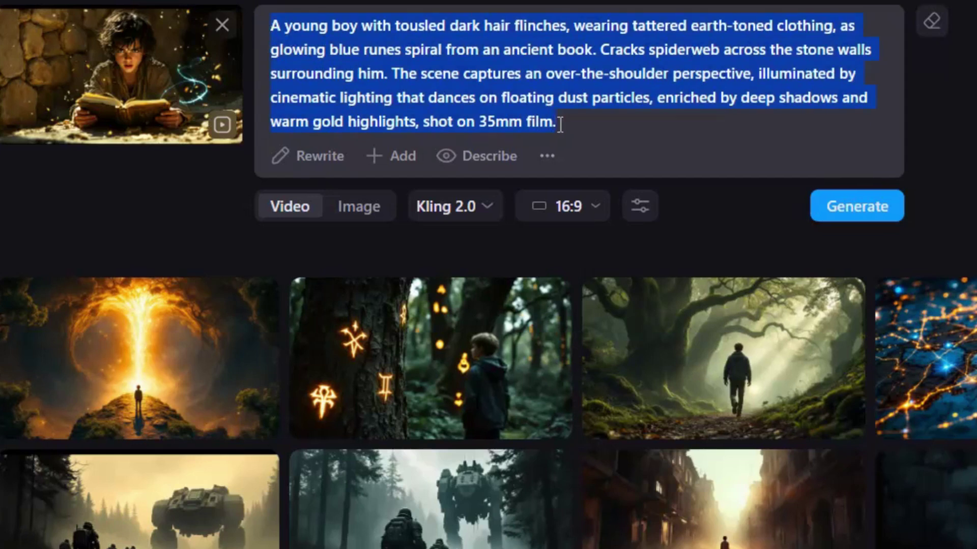
pyautogui.click(597, 125)
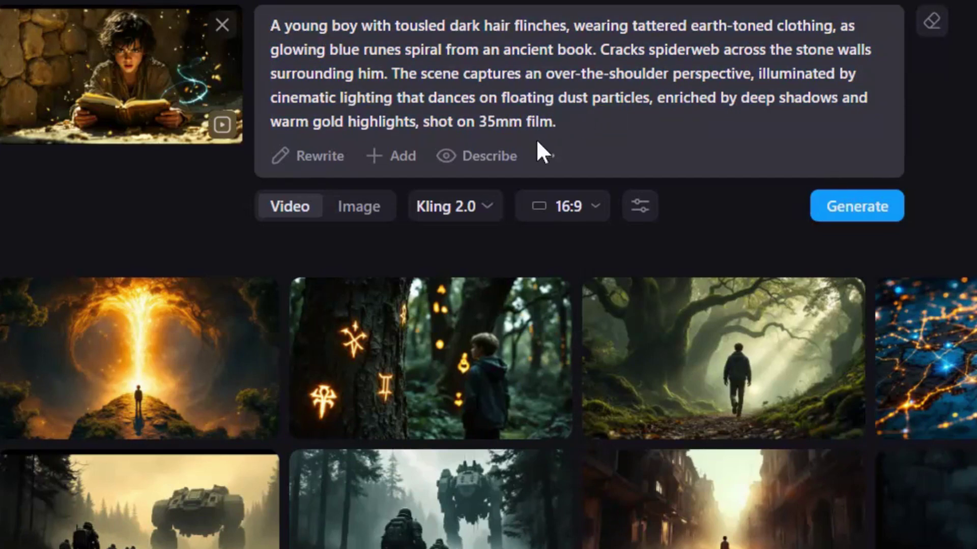
pyautogui.click(321, 156)
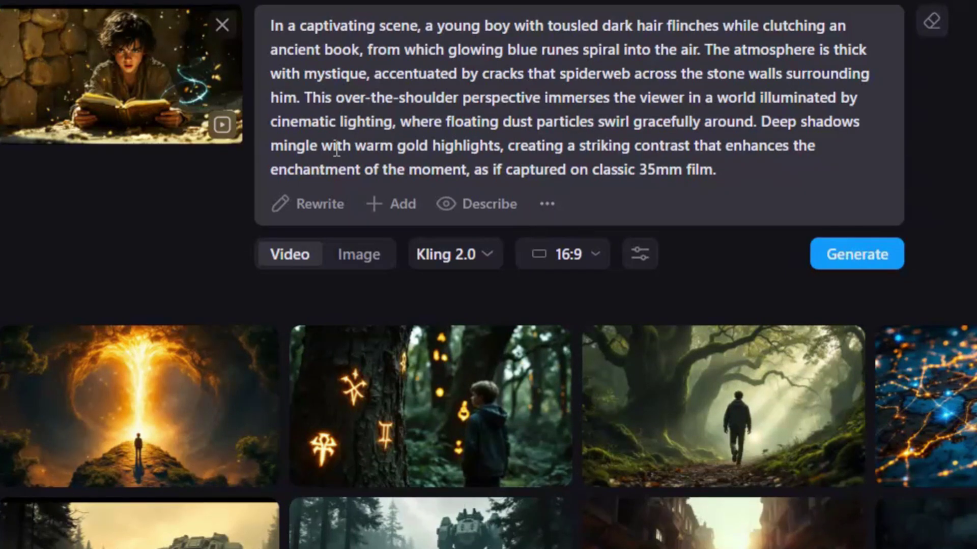
# - Browse the Character Action add-to-prompt options, then dismiss them without adding anything
pyautogui.click(400, 206)
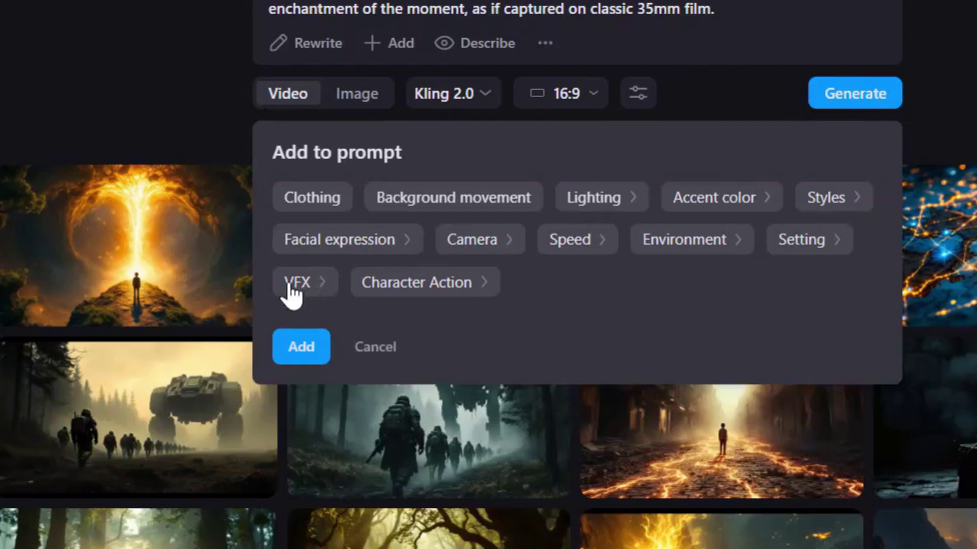
pyautogui.click(429, 285)
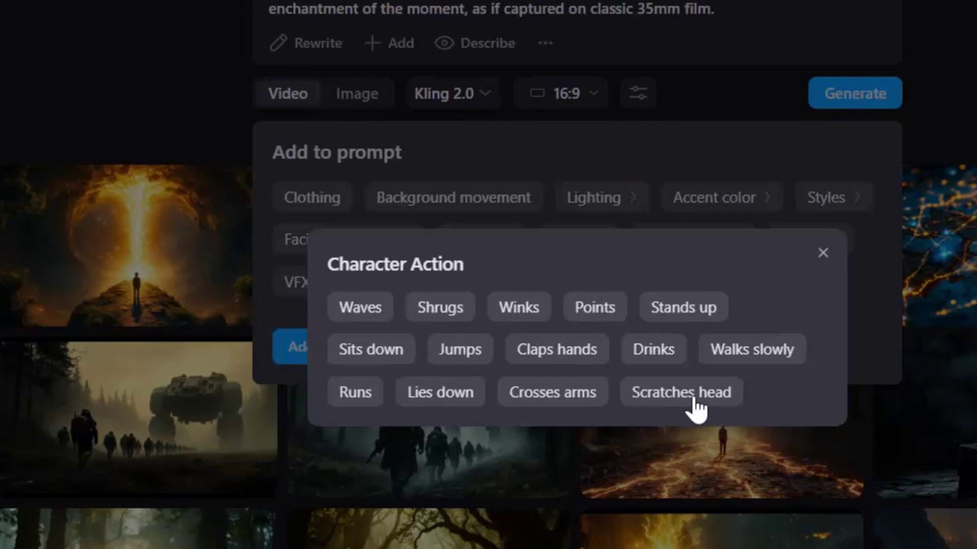
pyautogui.click(824, 254)
pyautogui.click(383, 346)
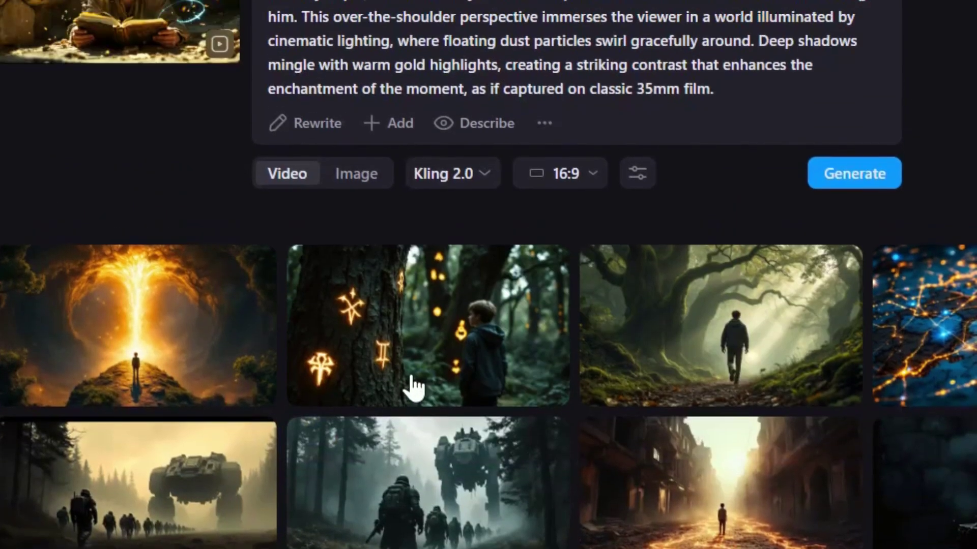
pyautogui.scroll(3, 415, 389)
# - Keep the Dynamic prompt style and switch the video model to Kling Pro
pyautogui.click(543, 266)
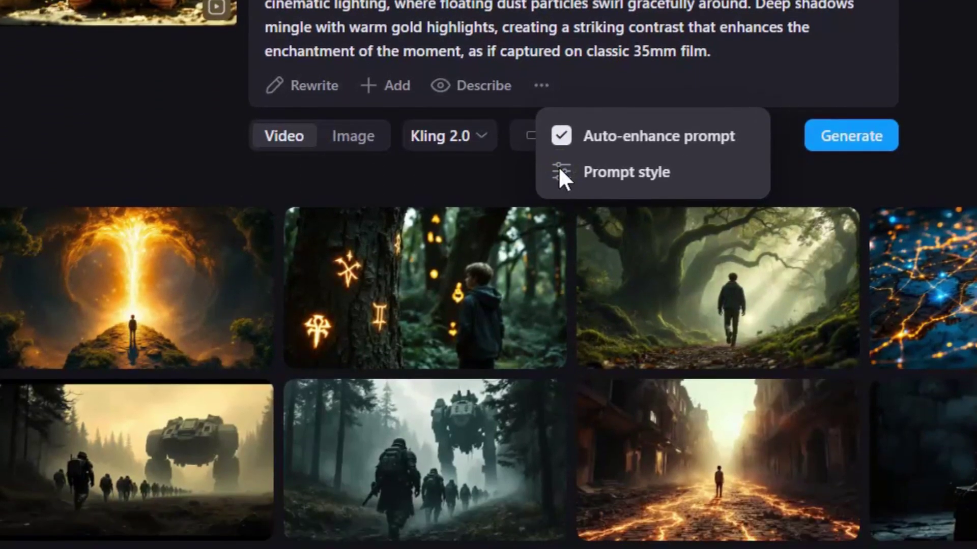
pyautogui.click(564, 352)
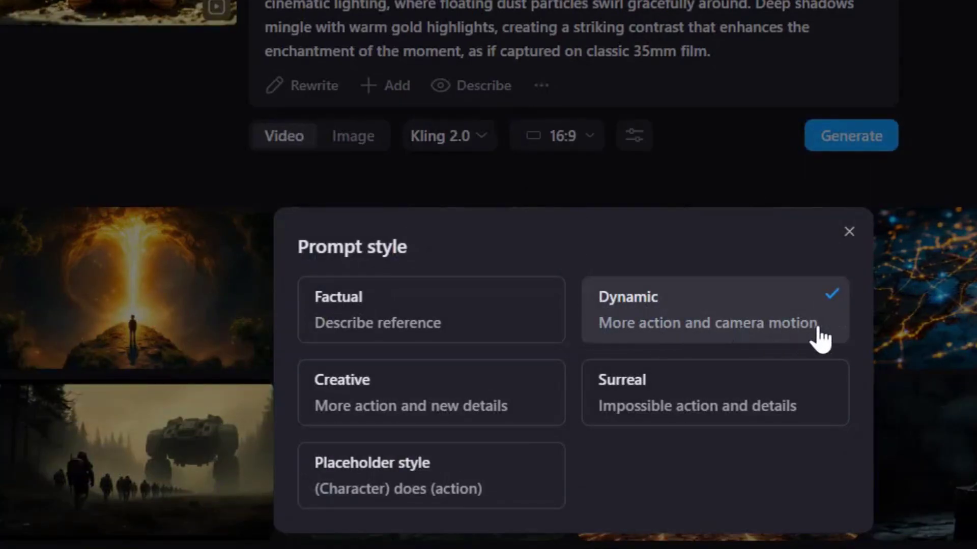
pyautogui.click(719, 330)
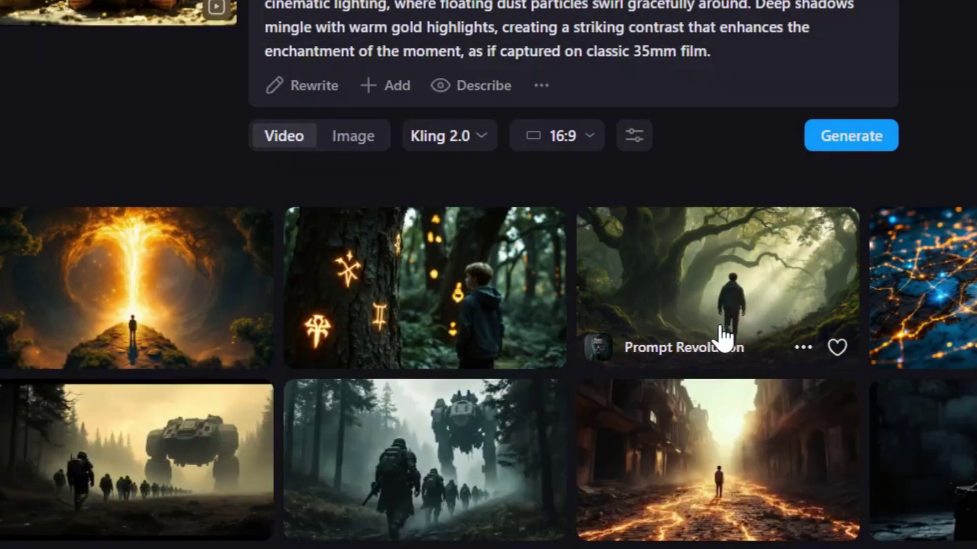
pyautogui.click(480, 136)
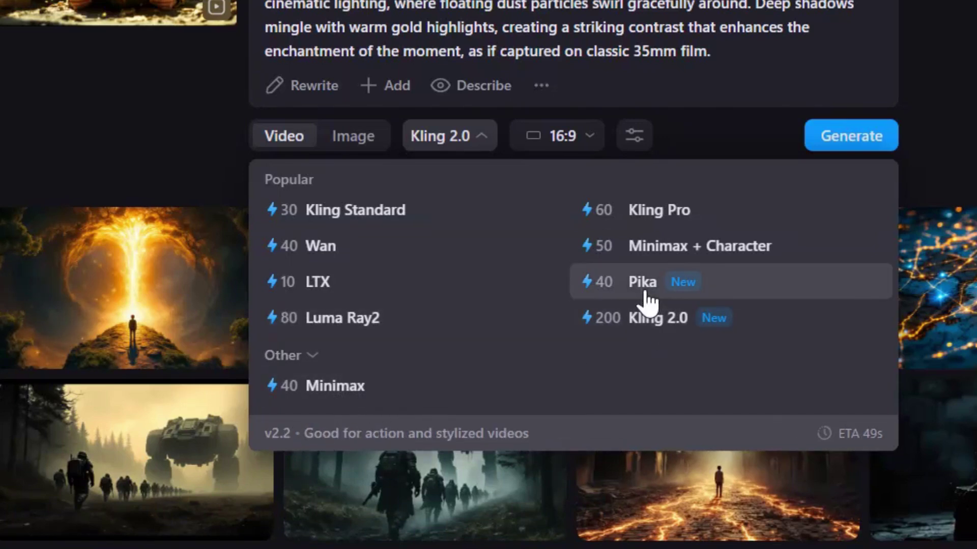
pyautogui.click(655, 218)
# - Check the 5-second length and default negative prompt, then generate the Kling Pro video
pyautogui.click(530, 136)
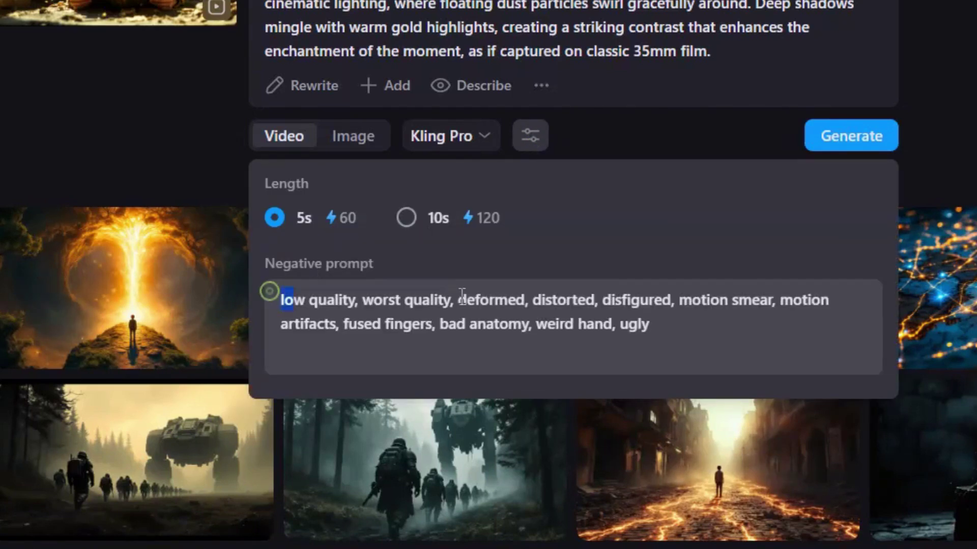
pyautogui.moveTo(462, 294); pyautogui.dragTo(684, 320)
pyautogui.click(685, 320)
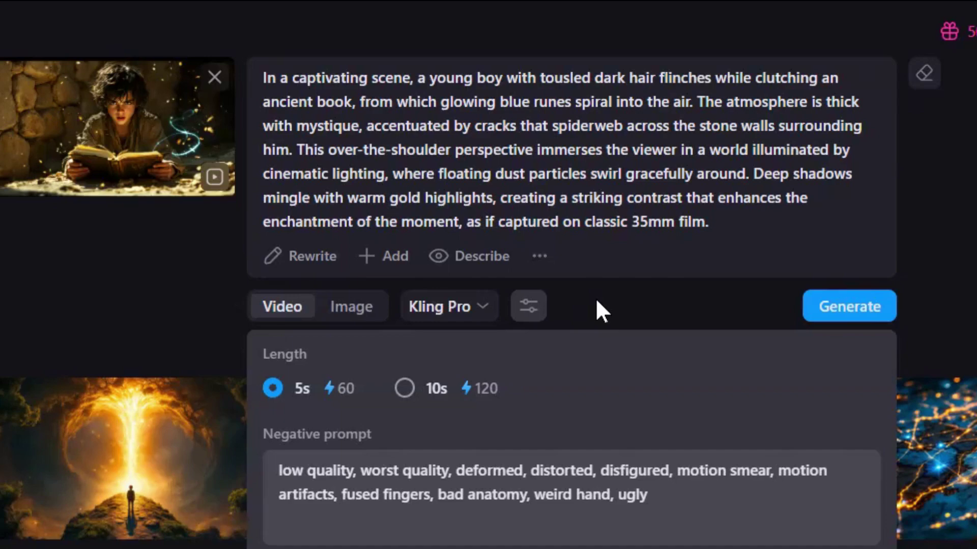
pyautogui.click(597, 301)
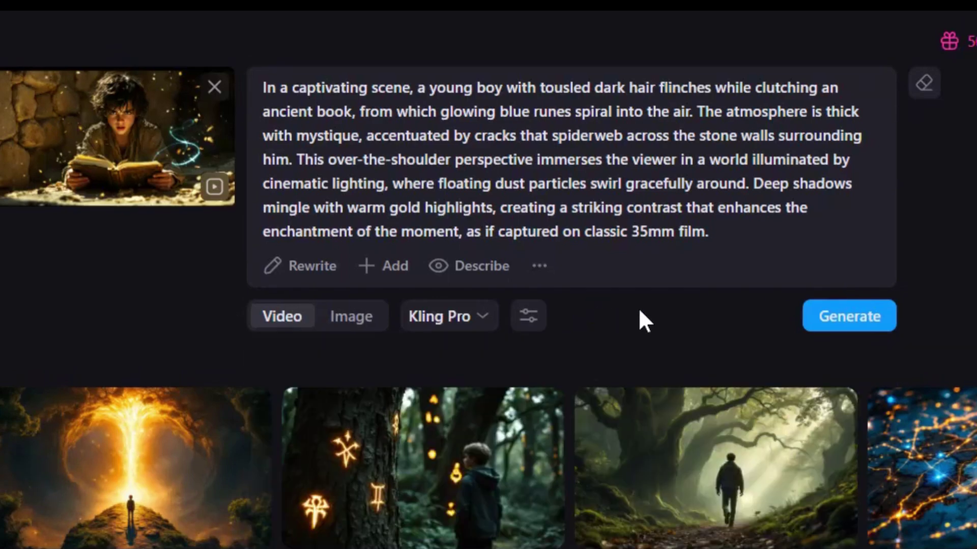
pyautogui.click(850, 321)
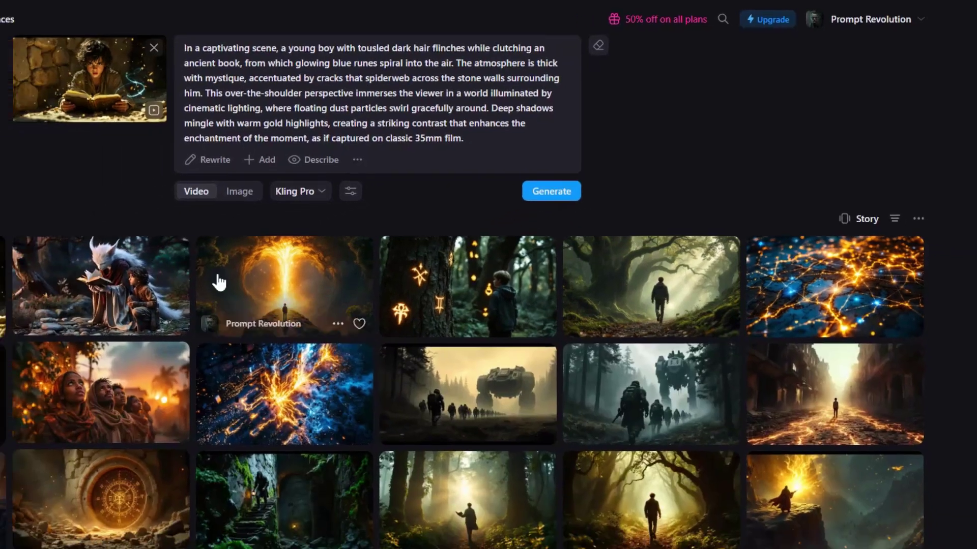
# - Open the finished 5.1-second Kling Pro boy video and send it to Lip sync
pyautogui.click(150, 305)
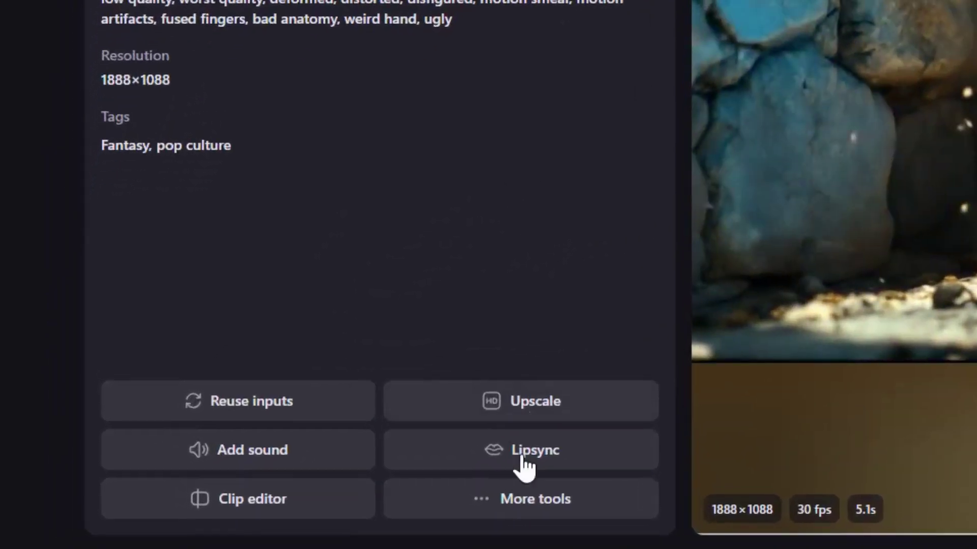
pyautogui.click(529, 456)
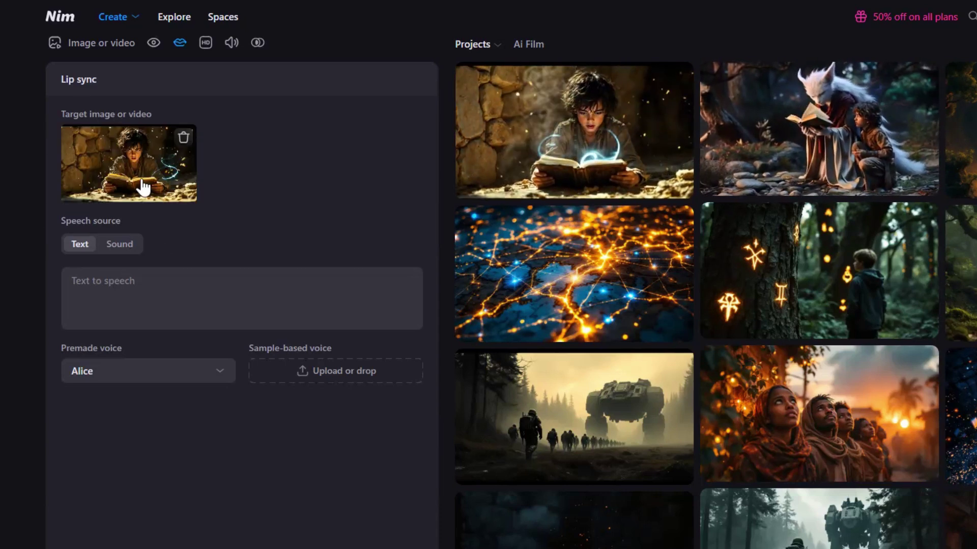
# - Lip-sync the boy saying 'FINALLY! - Let the old world FEAR what wakes!' in Callum's voice, then open the clip
pyautogui.click(120, 246)
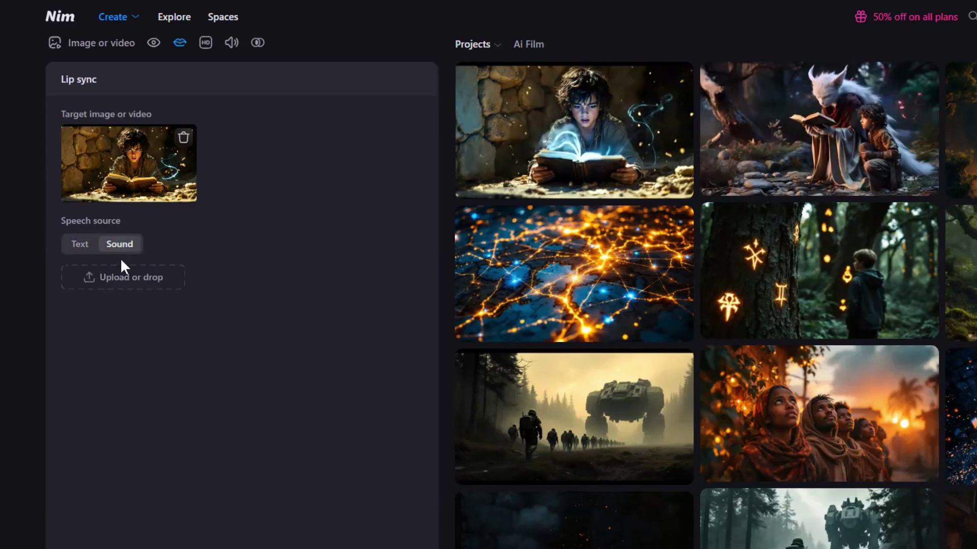
pyautogui.click(80, 245)
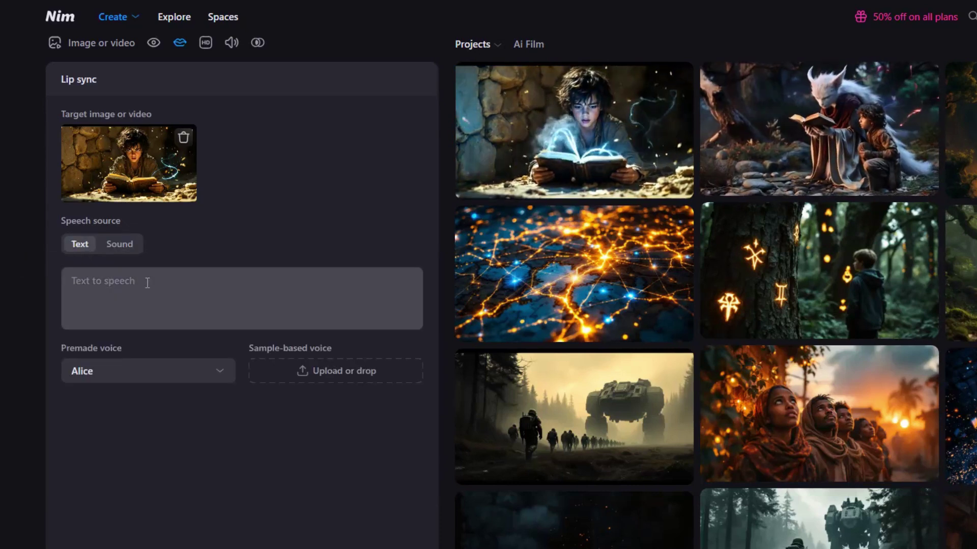
pyautogui.click(146, 300)
pyautogui.write('FINALLY! - Let the old world FEAR what wakes!')
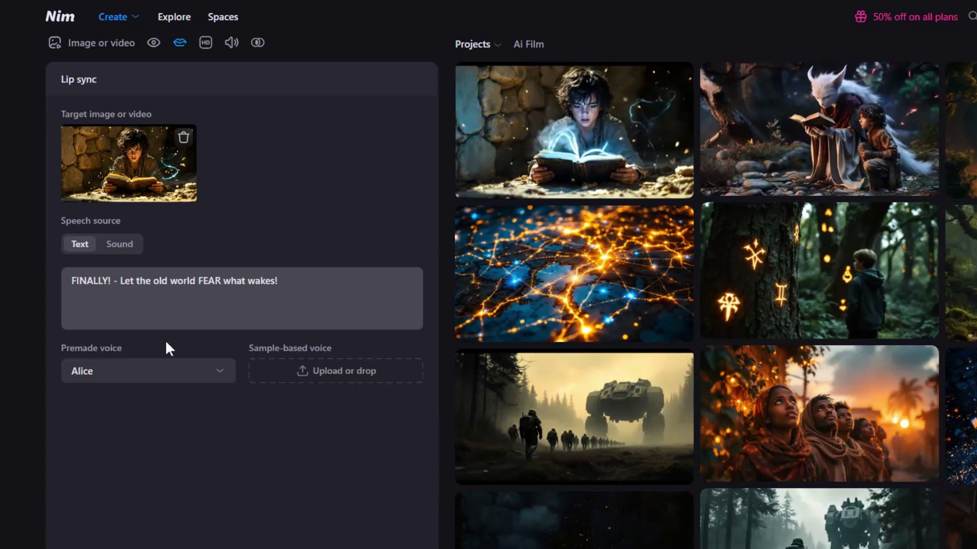
pyautogui.click(220, 372)
pyautogui.scroll(-4, 170, 461)
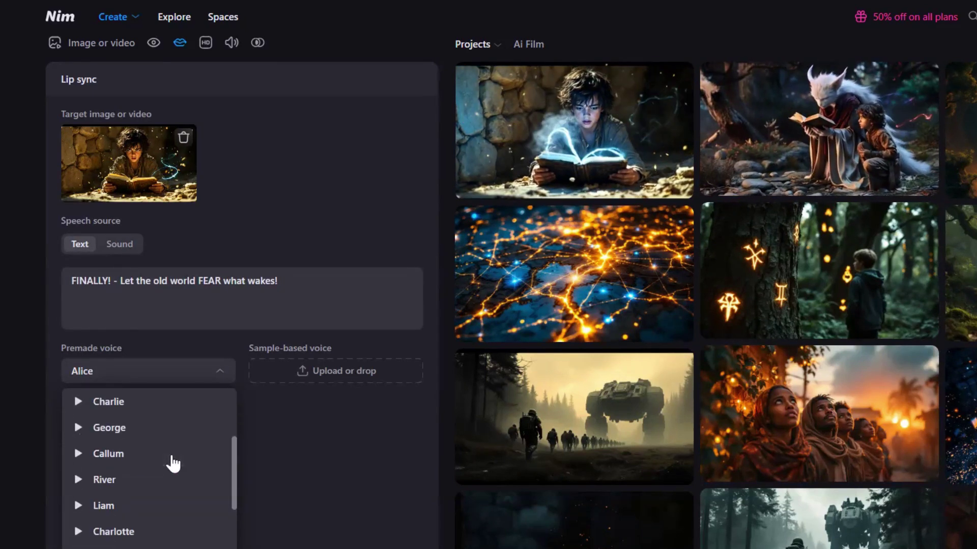
pyautogui.click(106, 460)
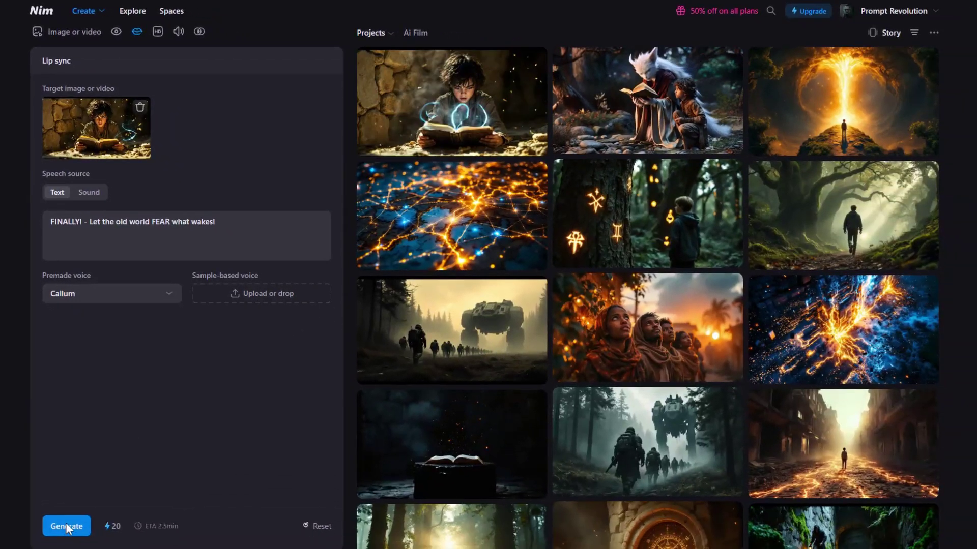
pyautogui.click(66, 524)
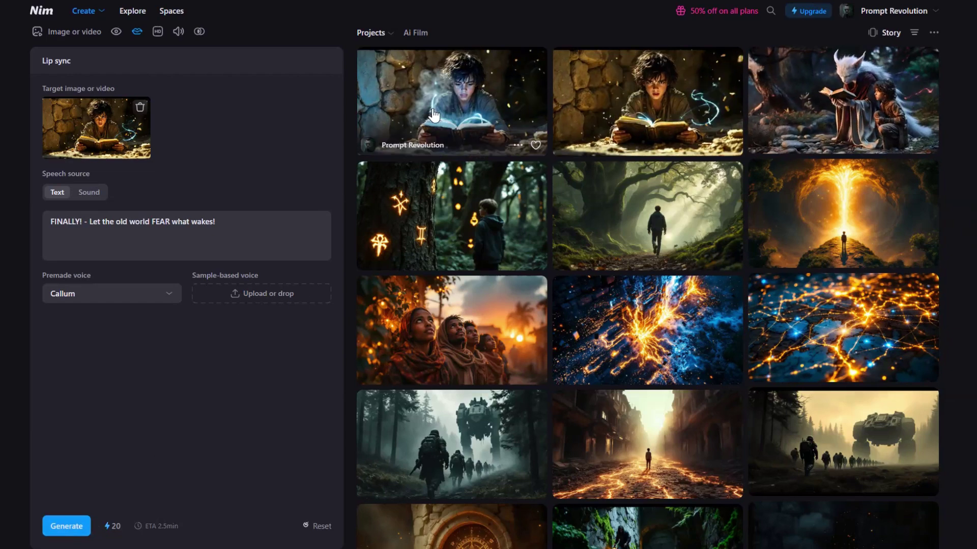
pyautogui.click(448, 102)
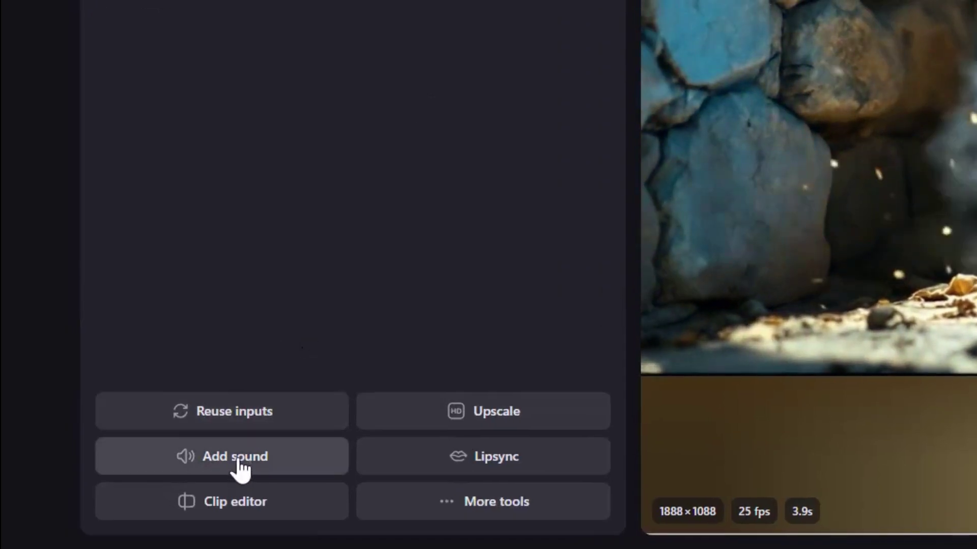
# - Start adding sound to the clip with an AI-written, then richer rewritten, mystical sound description
pyautogui.click(243, 470)
pyautogui.click(206, 27)
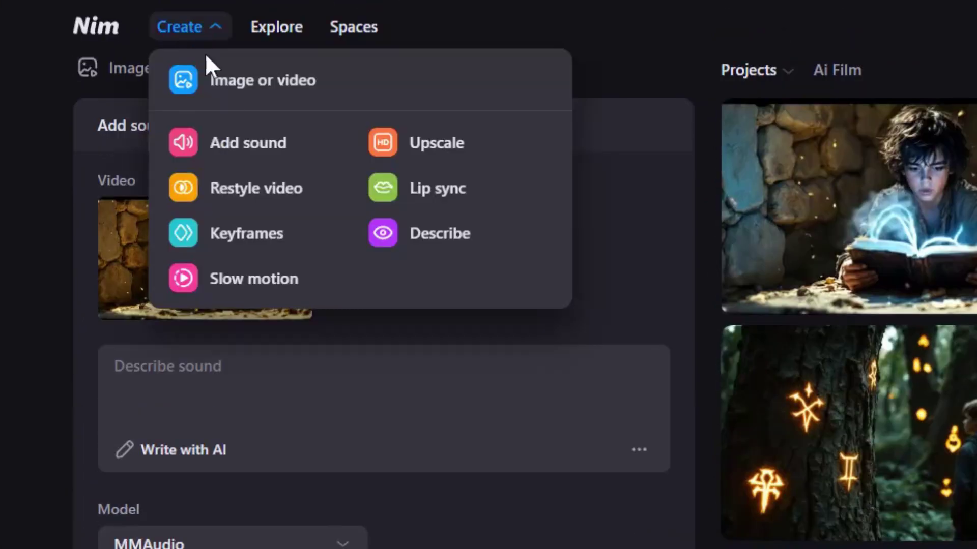
pyautogui.click(247, 155)
pyautogui.scroll(-3, 153, 142)
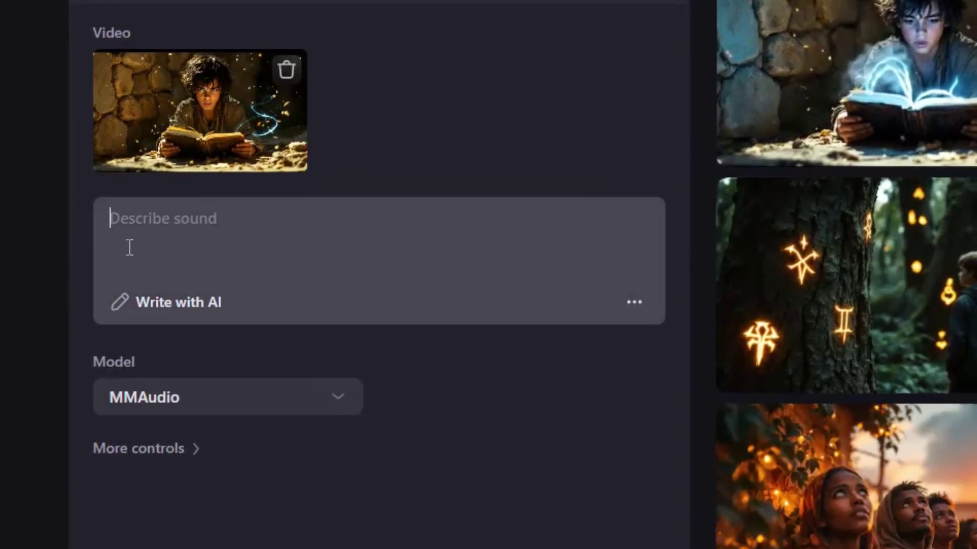
pyautogui.click(179, 317)
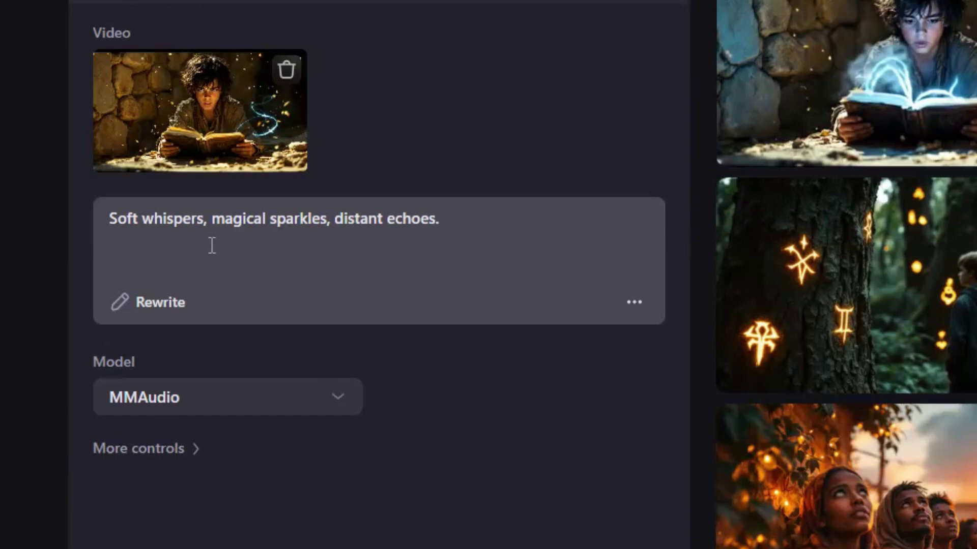
pyautogui.click(159, 315)
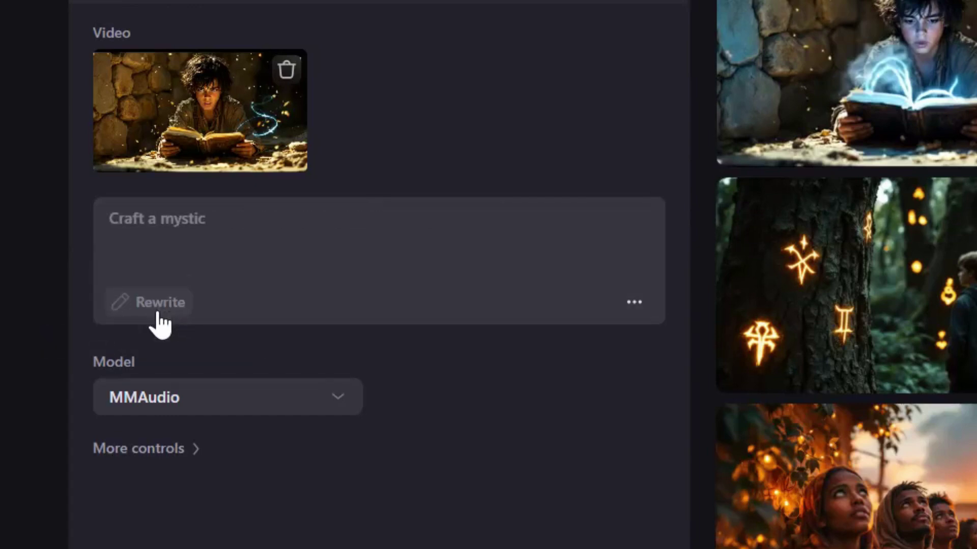
# - Generate the whispers-and-chimes soundscape with MMAudio and open the resulting clip
pyautogui.click(268, 419)
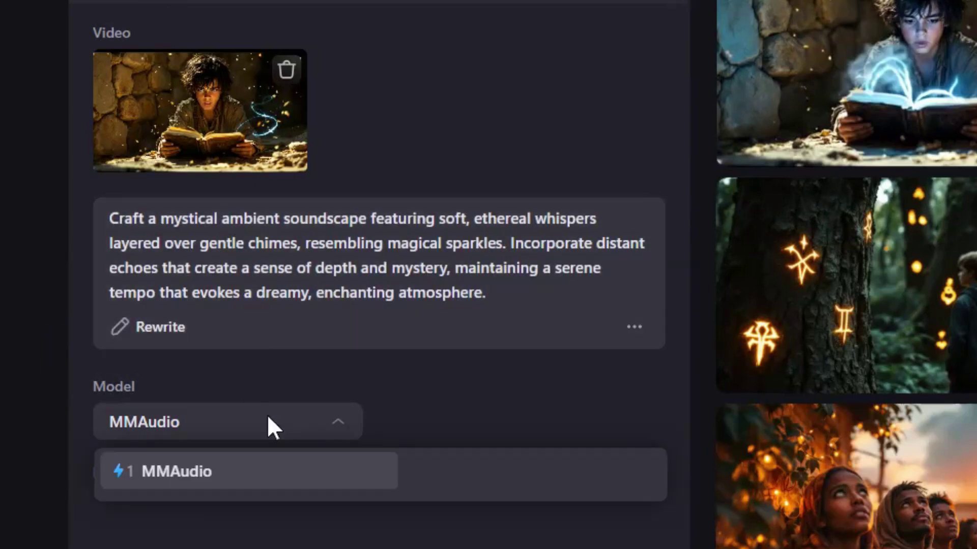
pyautogui.scroll(-3, 205, 337)
pyautogui.click(240, 302)
pyautogui.click(201, 303)
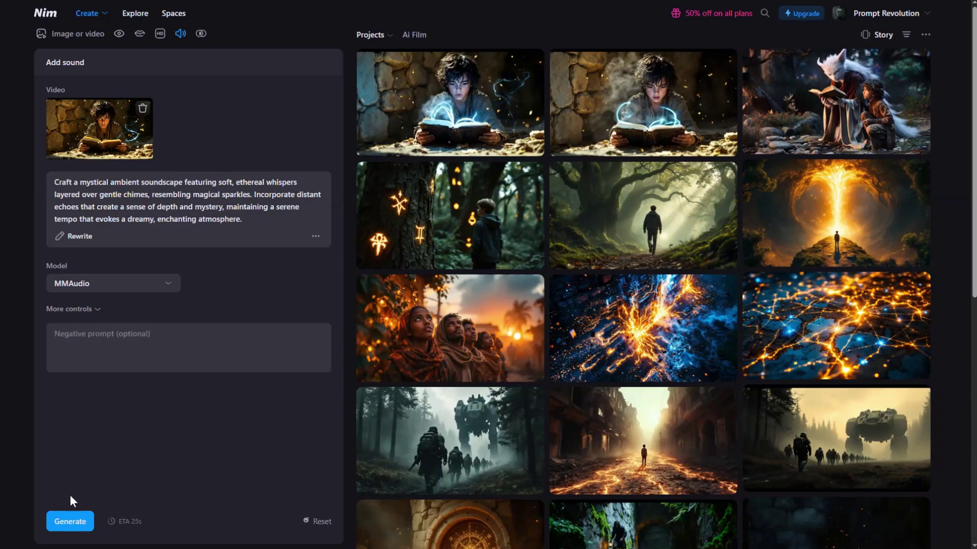
pyautogui.click(69, 520)
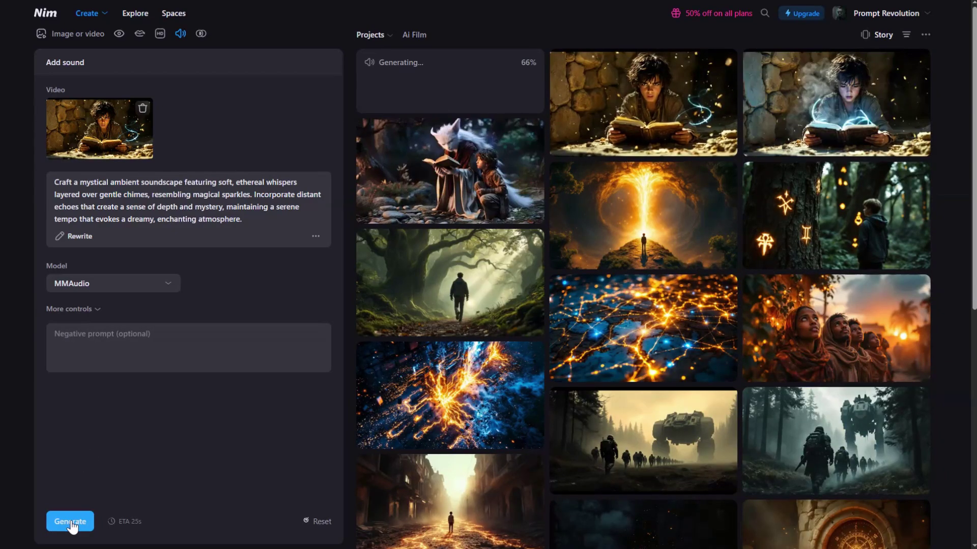
pyautogui.click(395, 139)
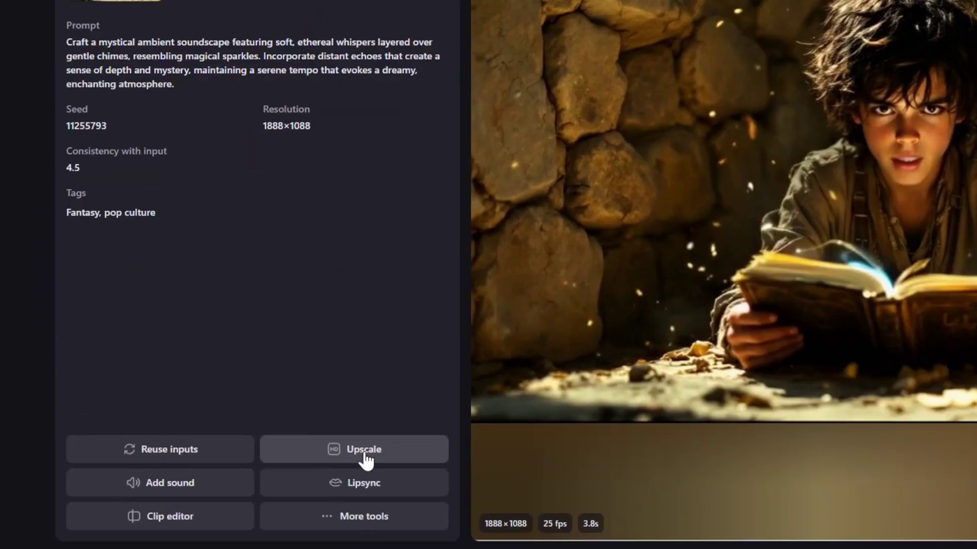
# - Upscale the boy-reading clip with Topaz at 2x frame rate (60 fps) and open the result
pyautogui.click(364, 451)
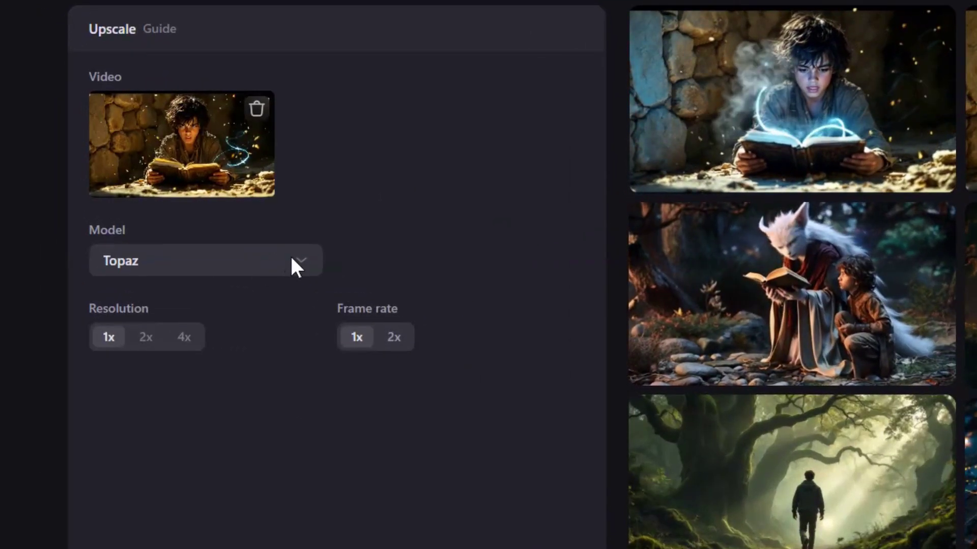
pyautogui.click(293, 264)
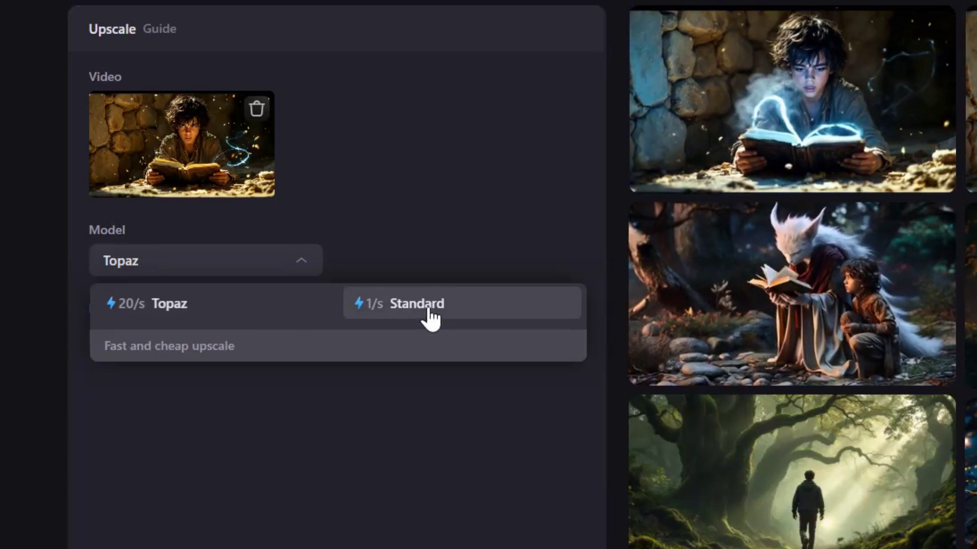
pyautogui.click(312, 306)
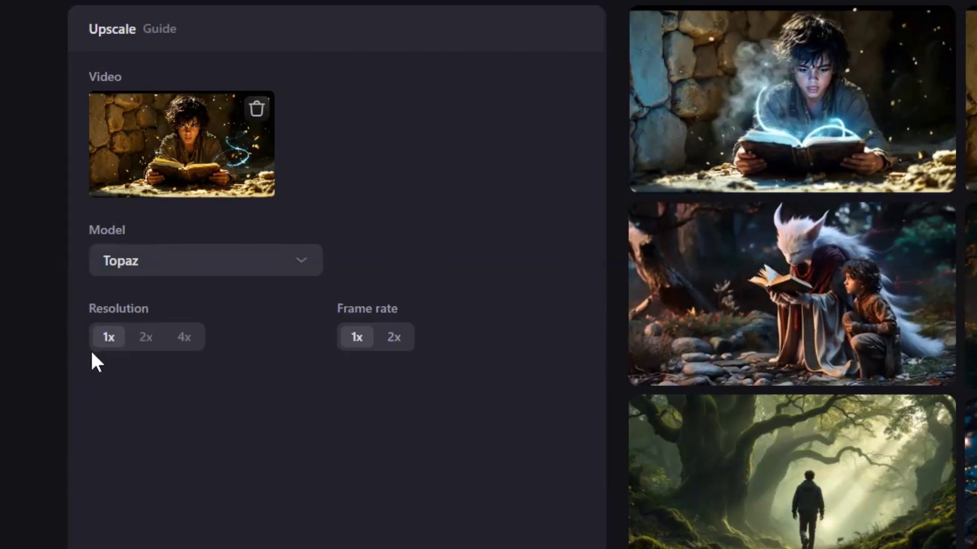
pyautogui.moveTo(148, 341)
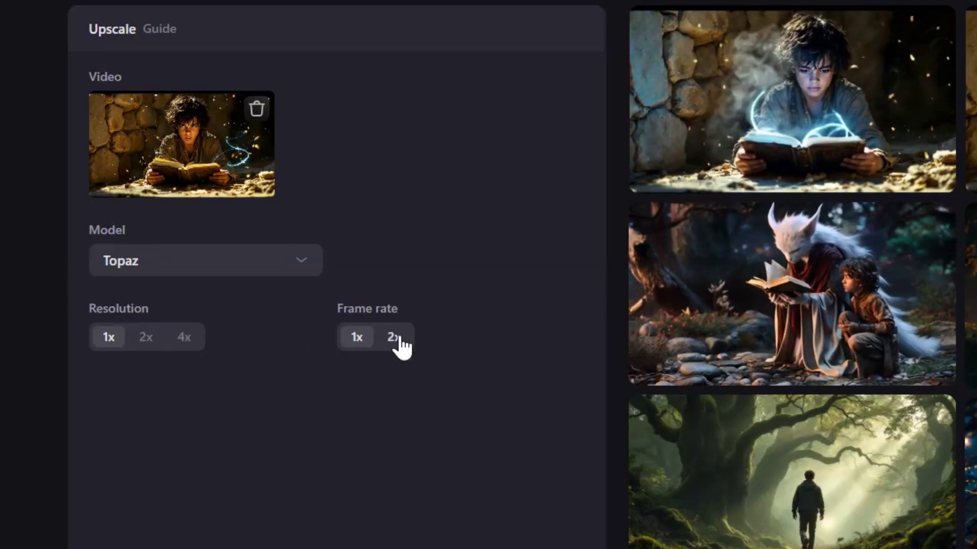
pyautogui.click(394, 340)
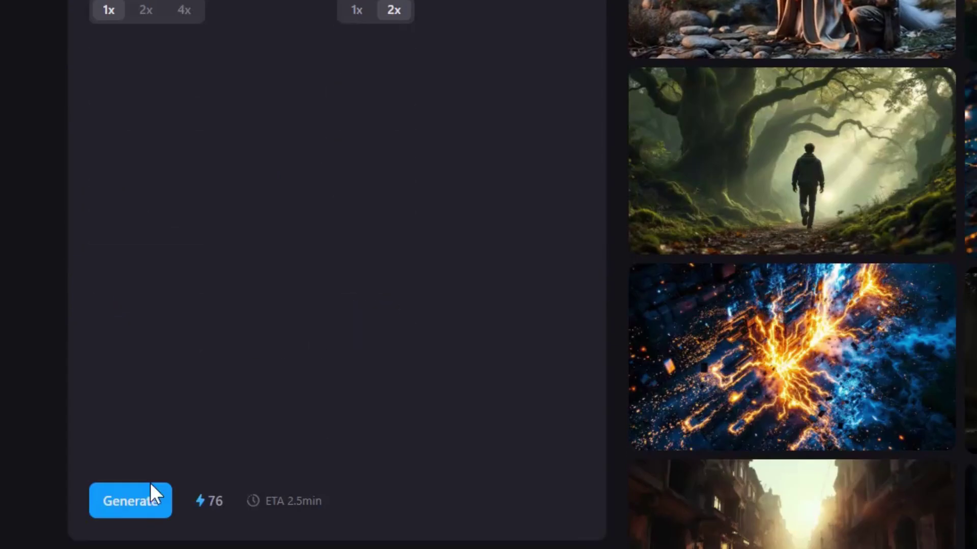
pyautogui.click(133, 503)
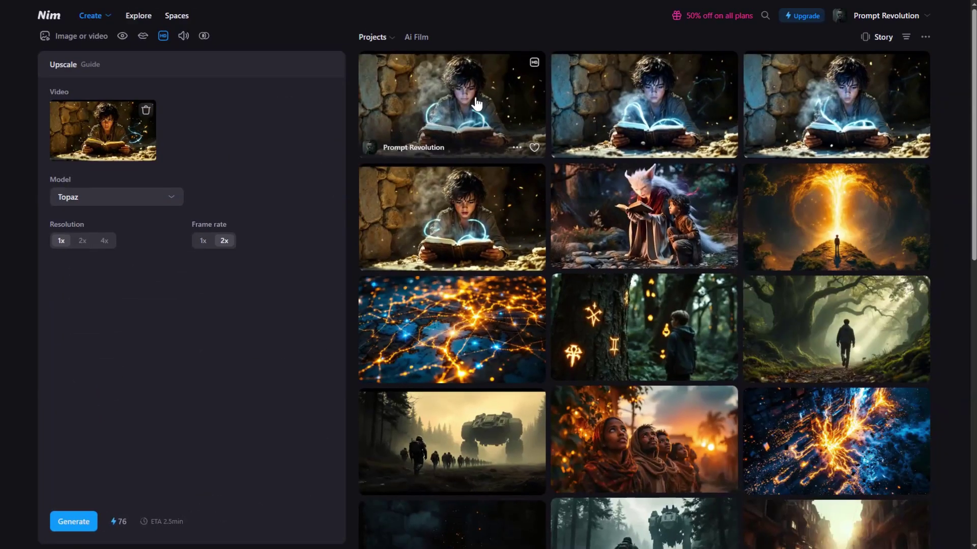
pyautogui.click(476, 104)
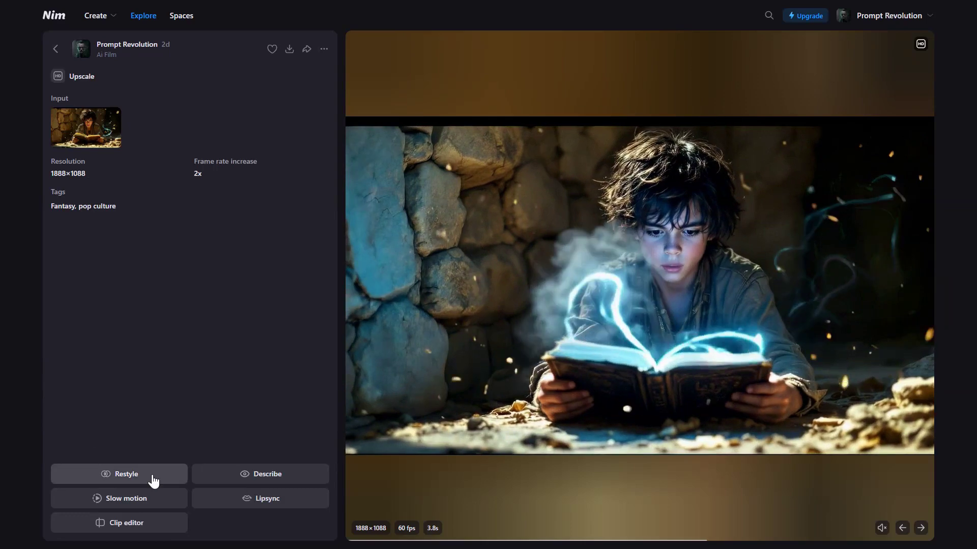
# - Open Restyle for the upscaled clip and browse the Style presets, keeping Anime
pyautogui.click(125, 481)
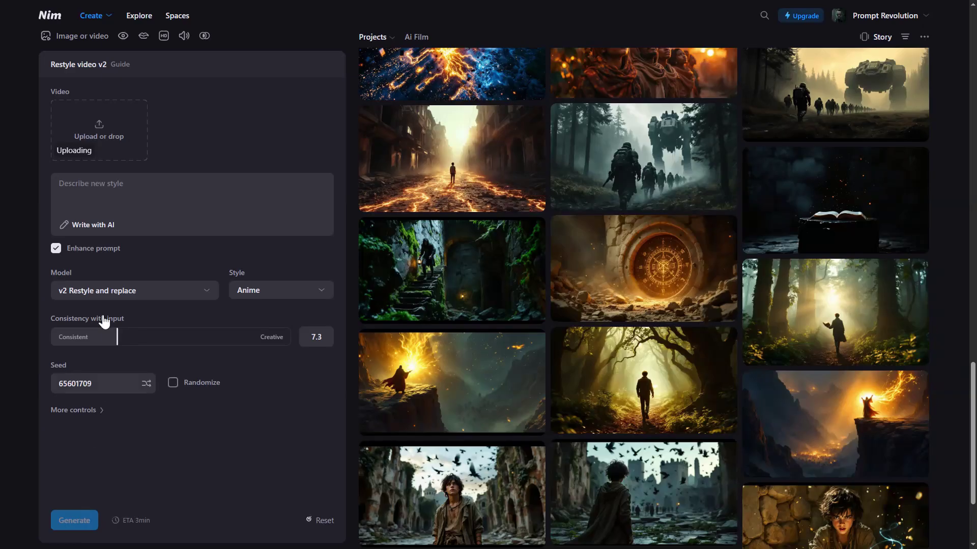
pyautogui.click(308, 299)
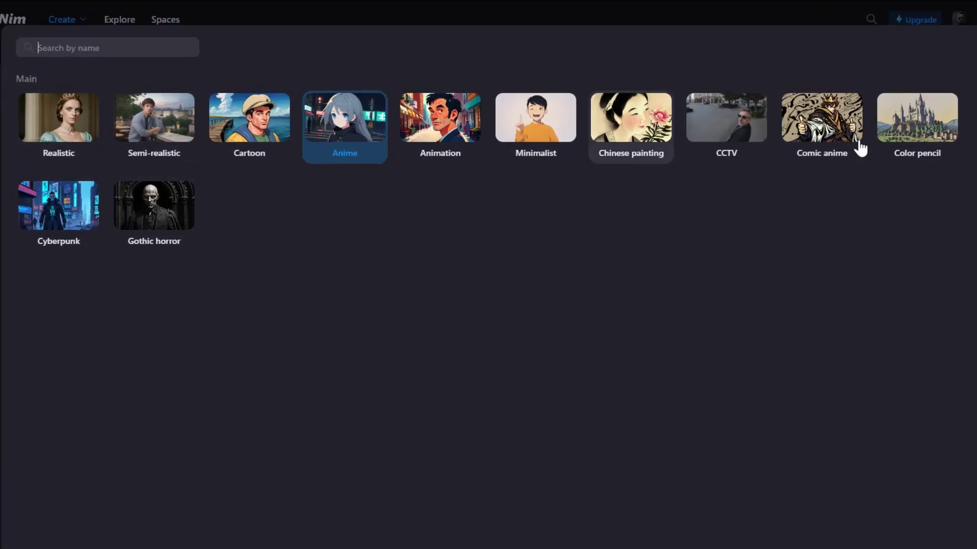
pyautogui.scroll(-1, 153, 249)
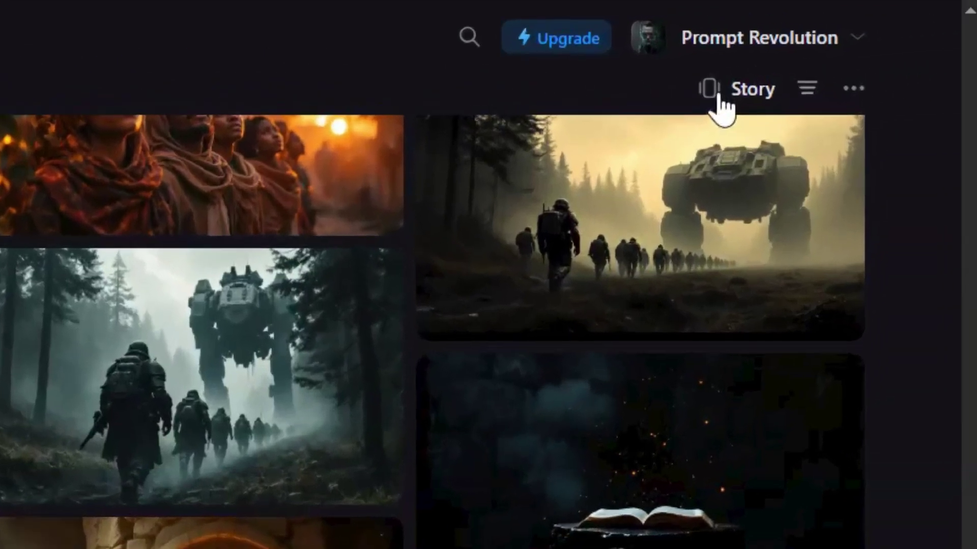
# - Add seven clips to the Story, move the hooded villagers shot to slot six, and download all
pyautogui.click(721, 105)
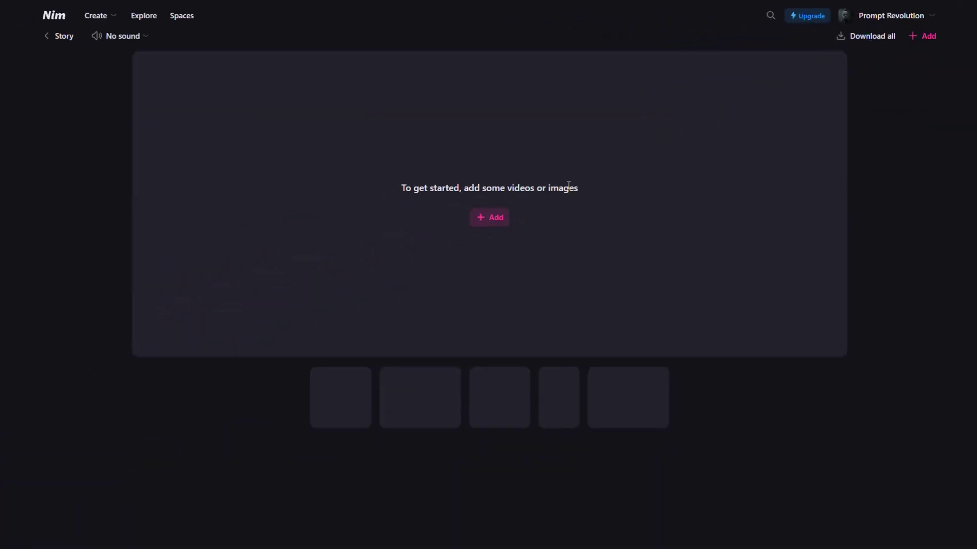
pyautogui.click(493, 219)
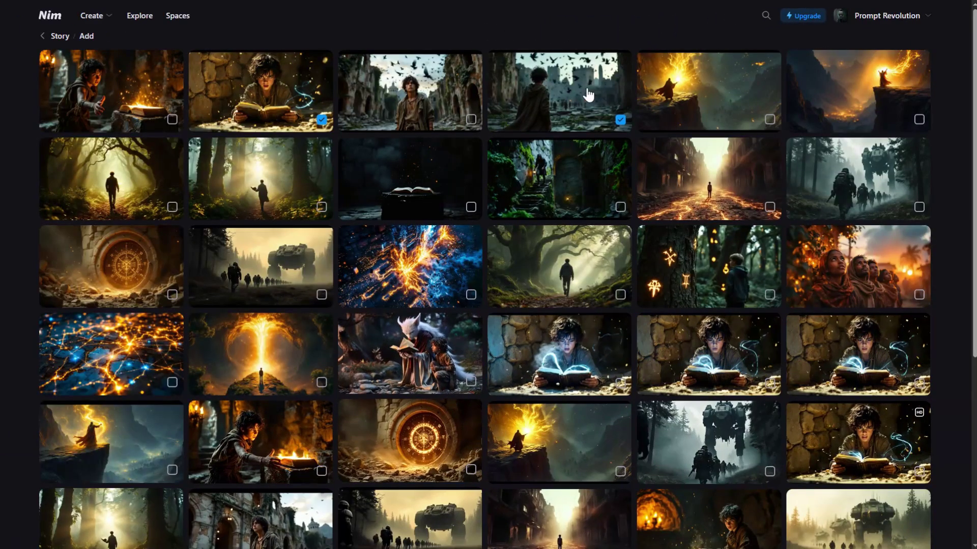
pyautogui.click(918, 119)
pyautogui.click(620, 207)
pyautogui.click(172, 294)
pyautogui.click(322, 295)
pyautogui.click(918, 294)
pyautogui.click(127, 86)
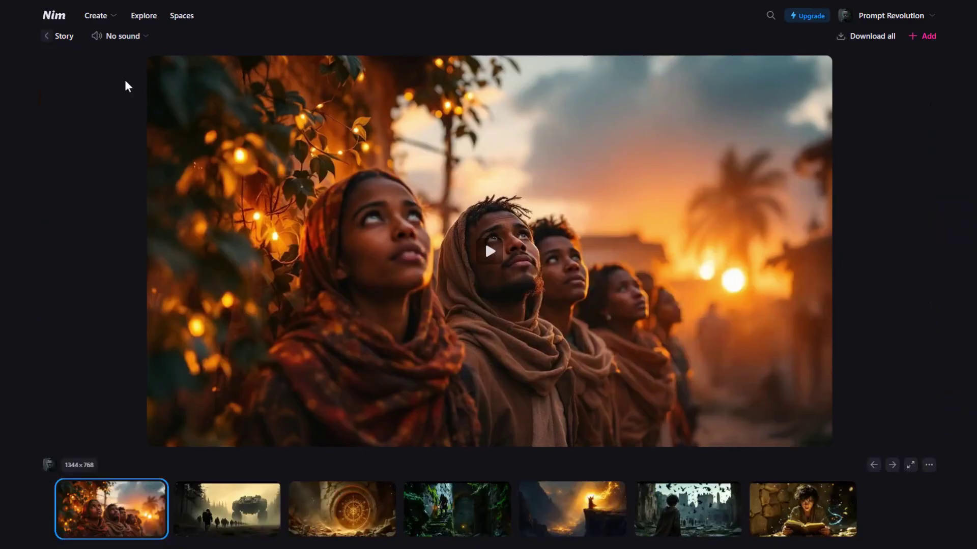
pyautogui.moveTo(110, 509); pyautogui.dragTo(593, 519)
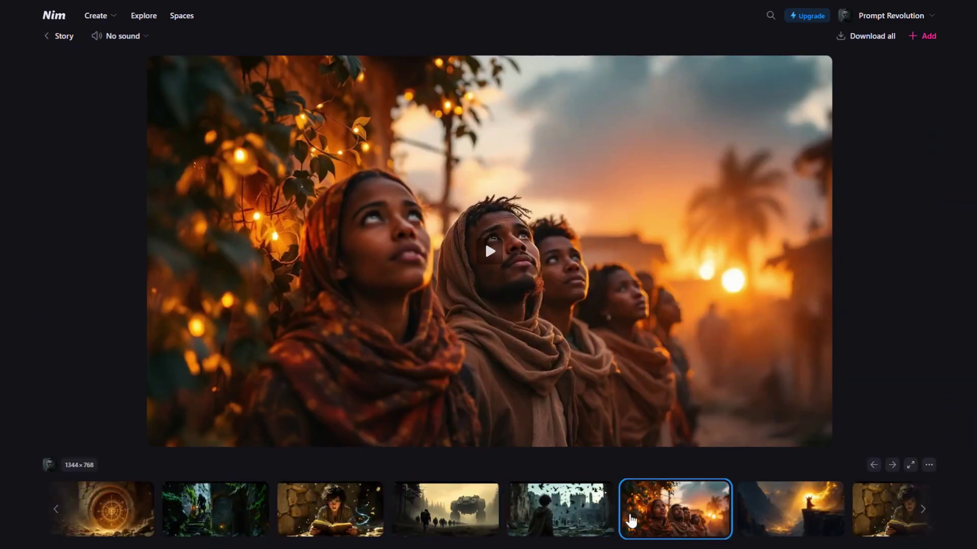
pyautogui.click(863, 37)
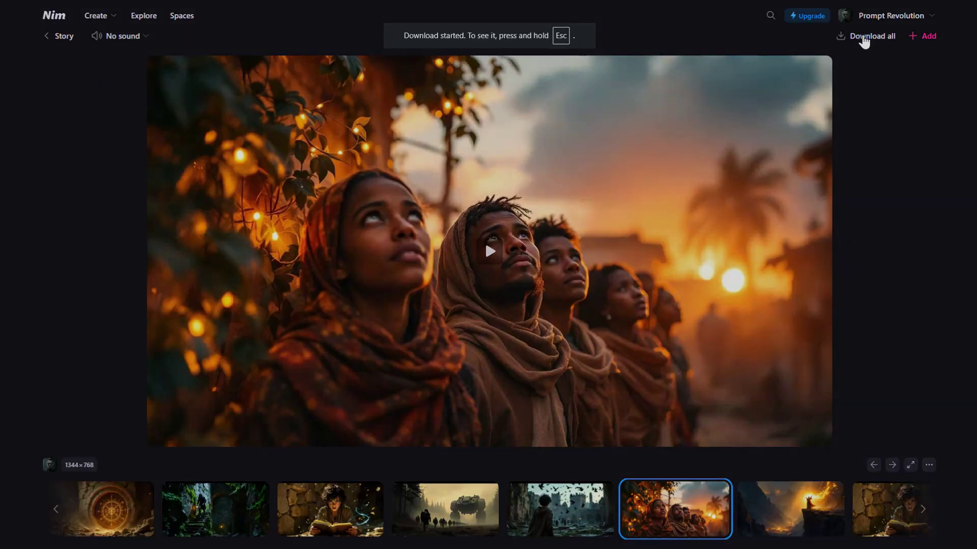